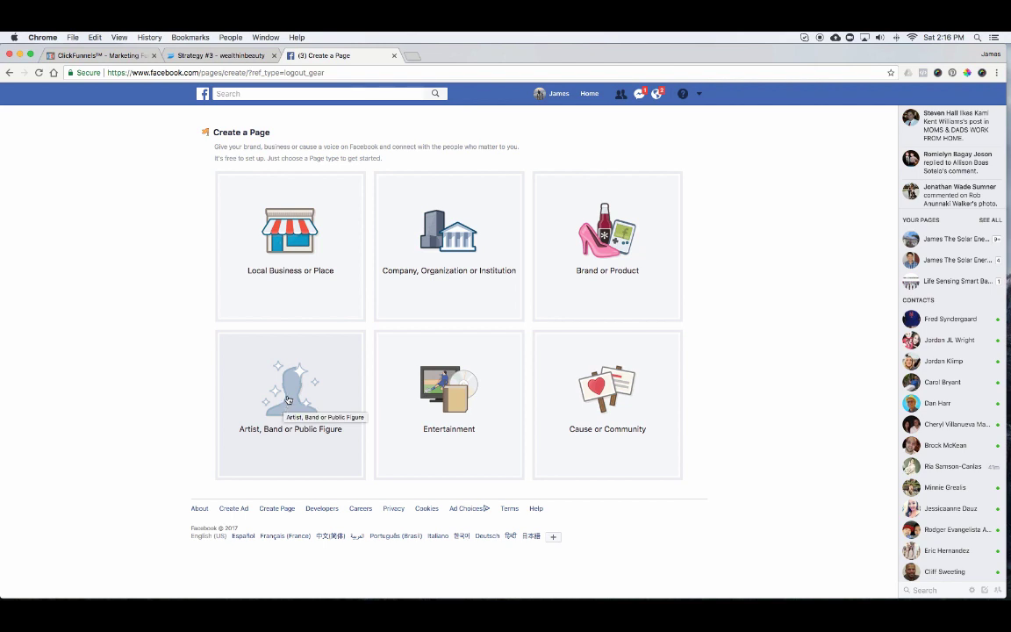
Show the page creation form for the Artist, Band or Public Figure type, ready for entering a name.
click(288, 399)
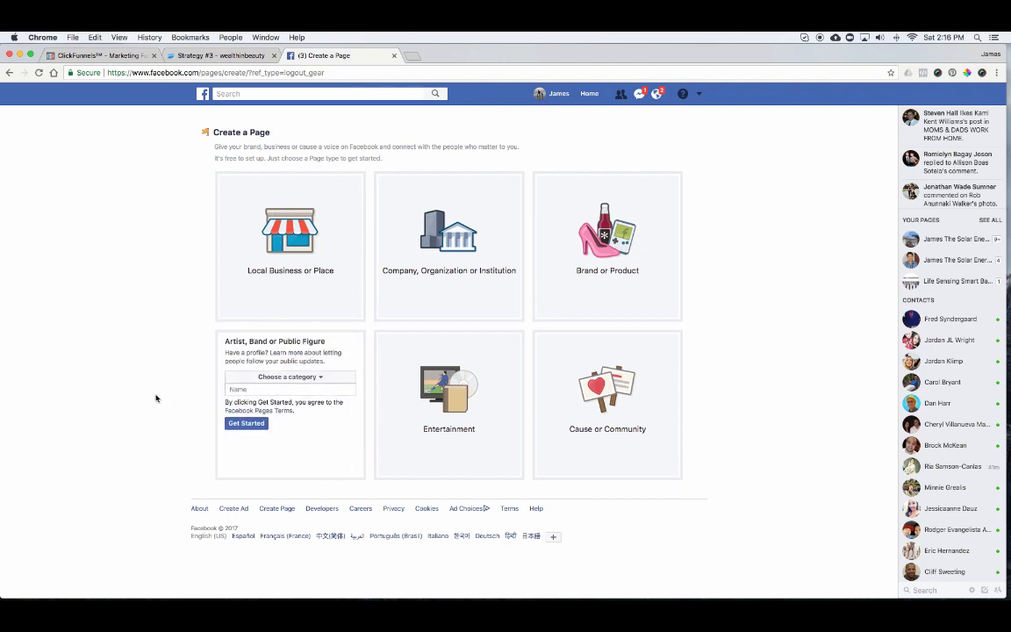
click(258, 392)
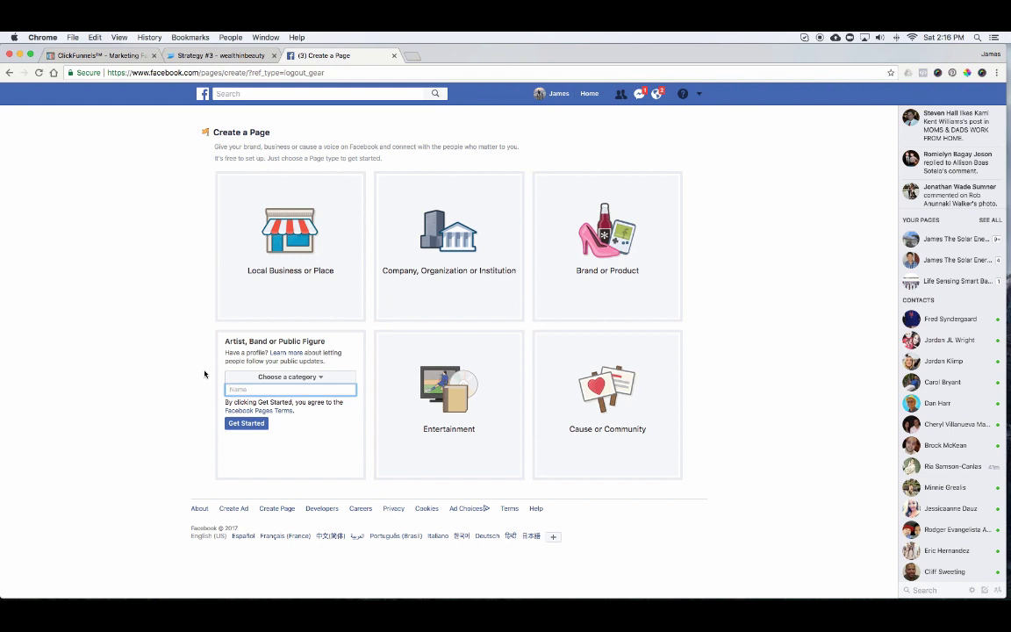
Open the first existing Solar Energy Expert page from your own pages and dismiss its monetization notice.
click(703, 97)
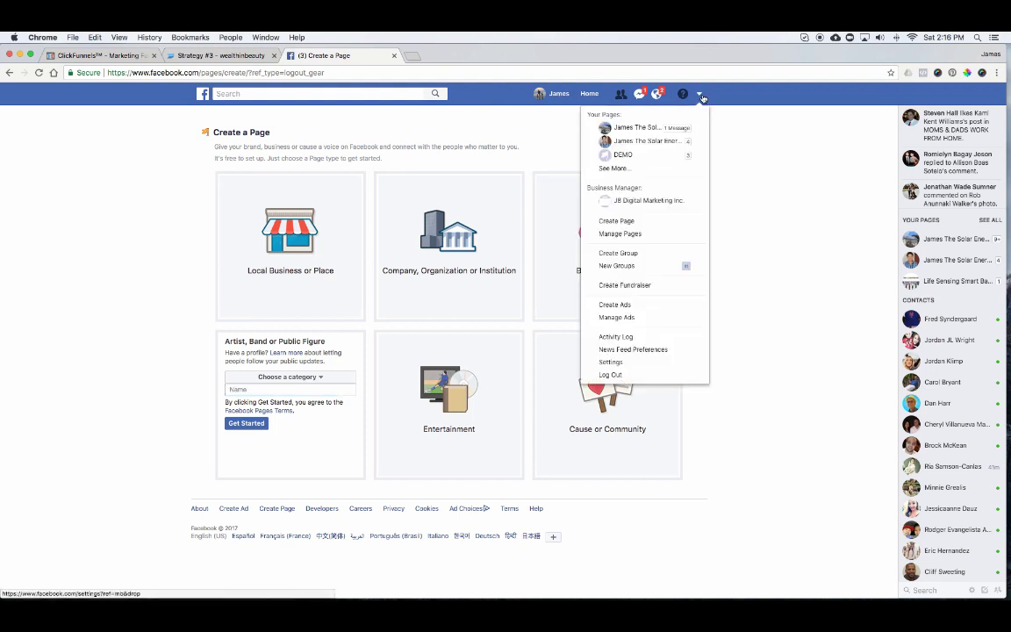
click(655, 127)
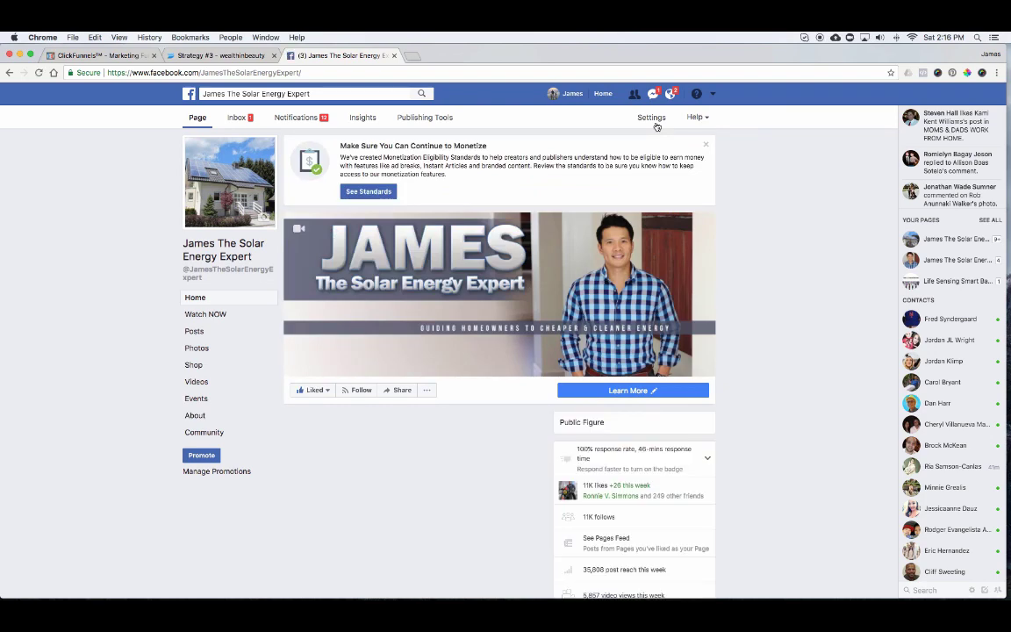
click(706, 144)
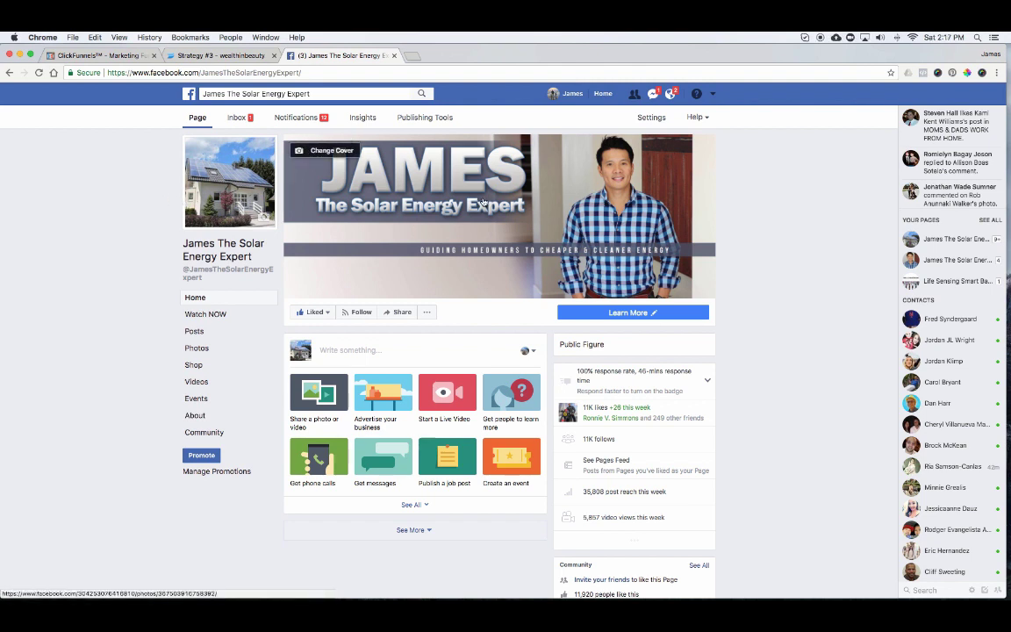
Open canva.com in a new browser tab and look over its design types and saved designs.
click(414, 57)
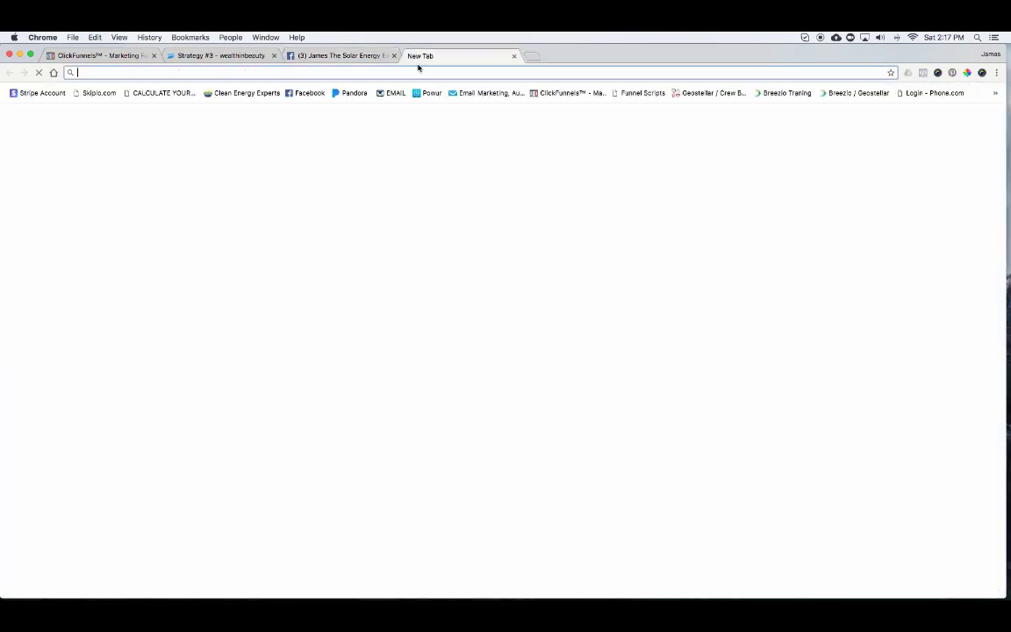
text(canv)
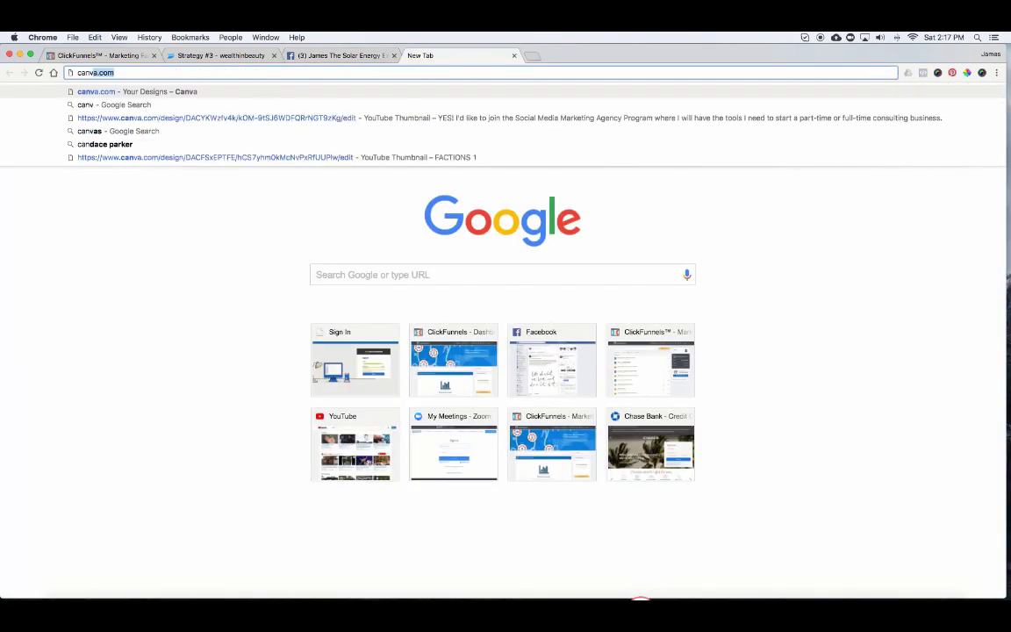
text(a)
key(Return)
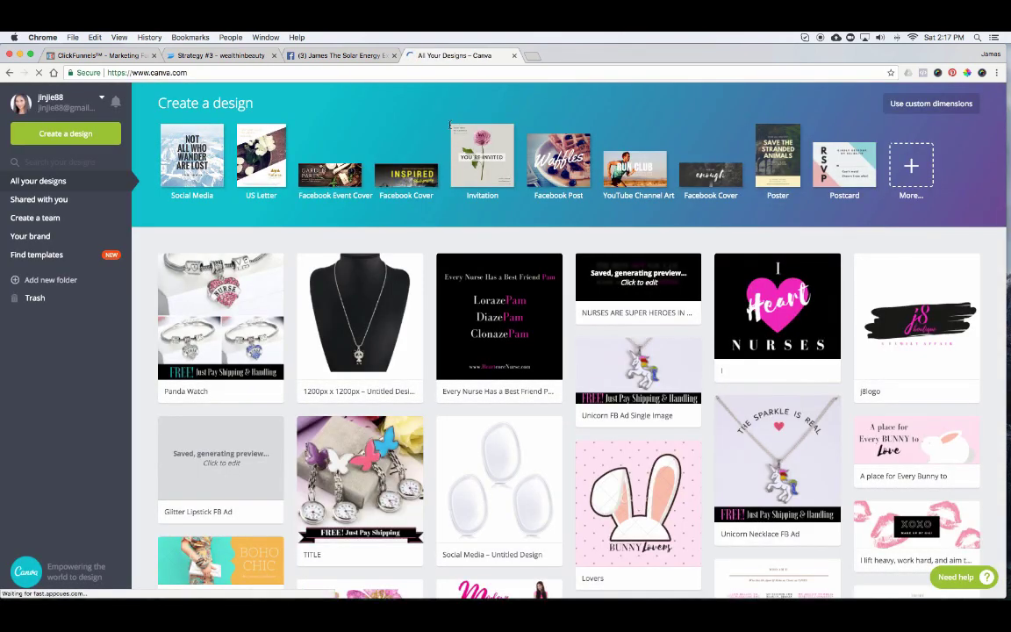
scroll(557, 189, down, 5)
scroll(557, 191, up, 3)
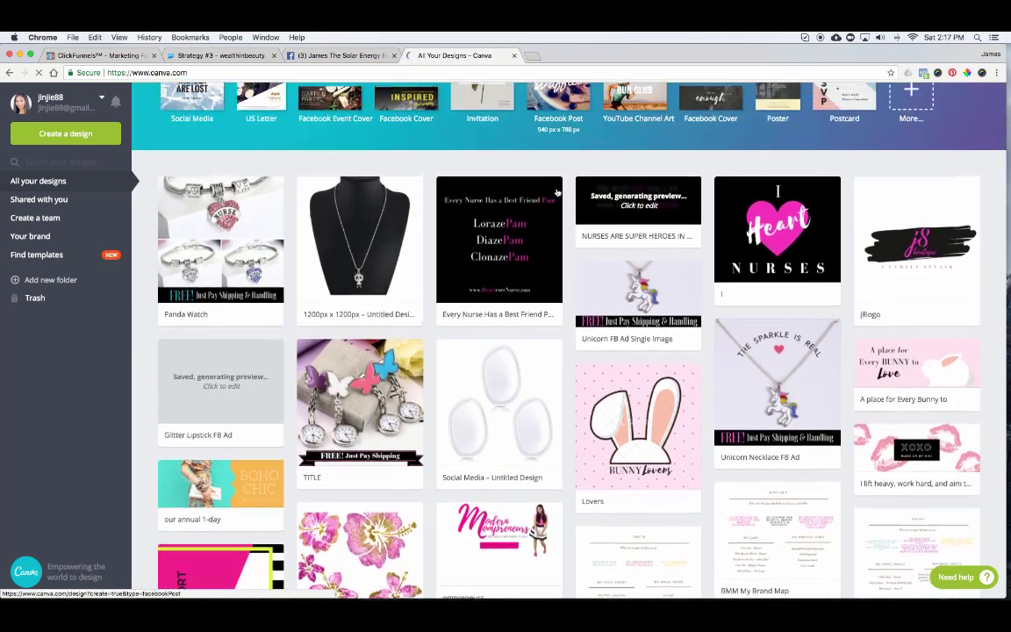
scroll(557, 189, up, 3)
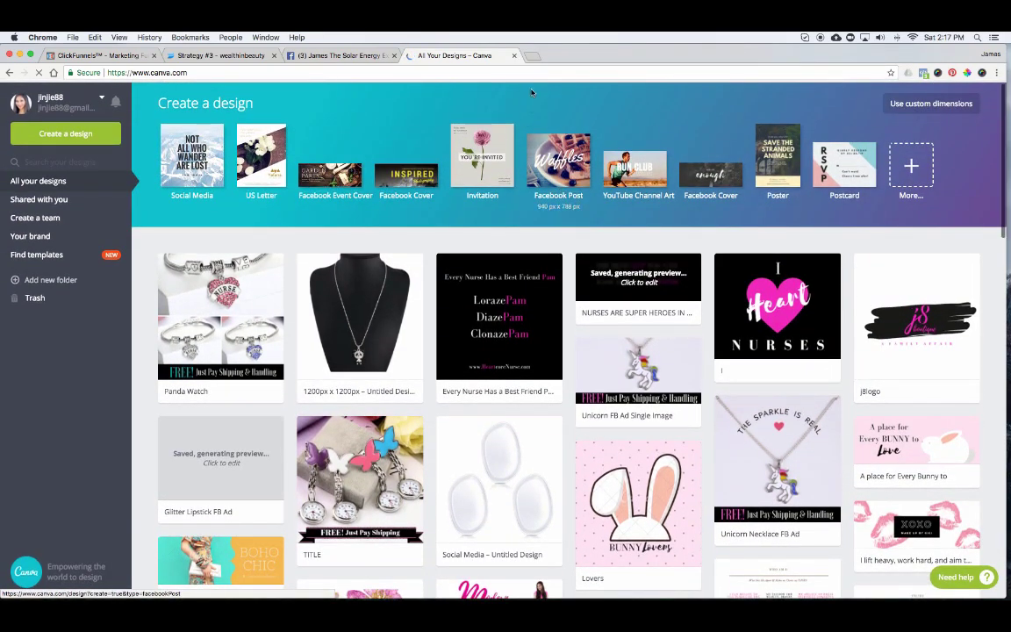
Open fiverr.com in another new browser tab.
click(533, 55)
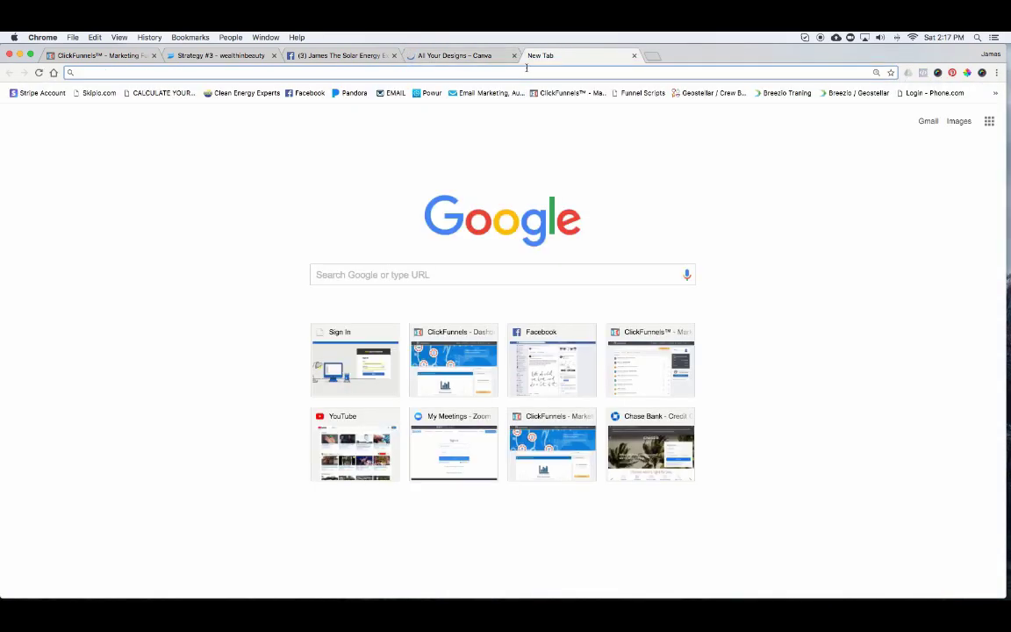
text(fiverr.com)
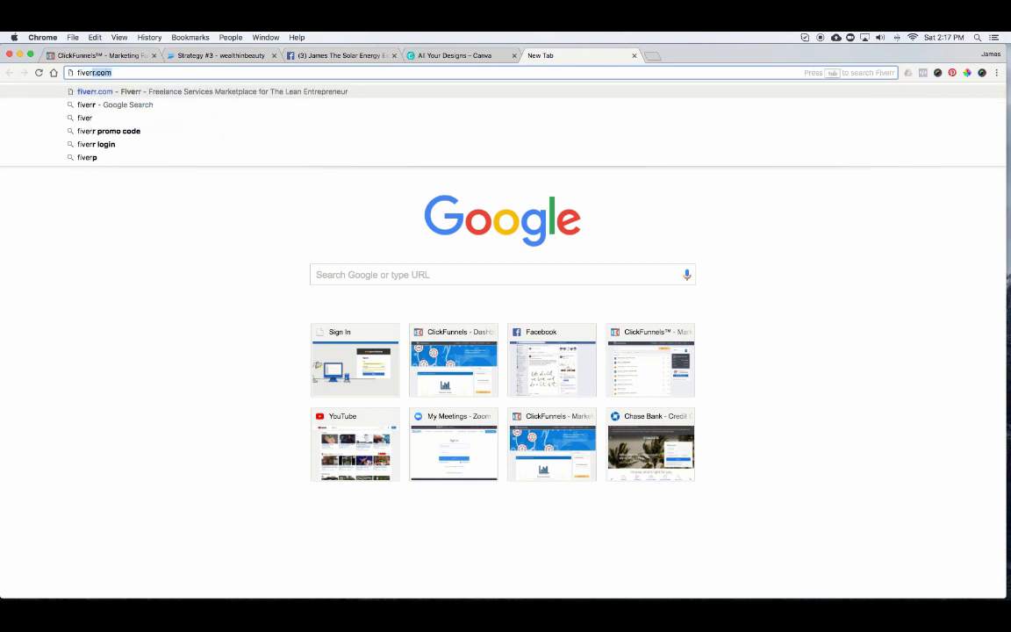
key(Return)
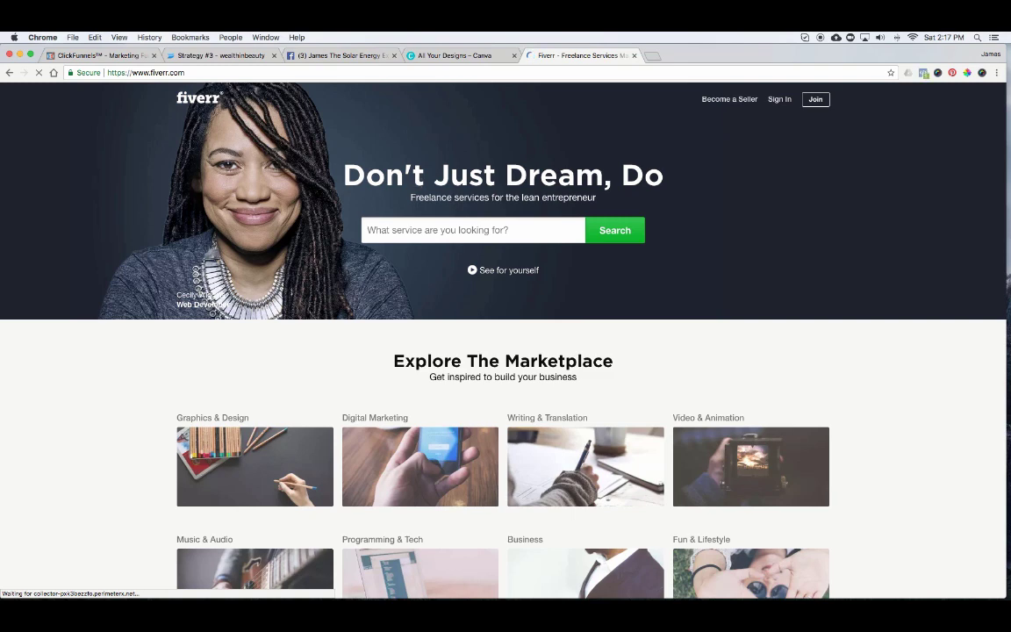
Revisit the Facebook page's cover, the Canva design types and the Fiverr marketplace one after another.
click(308, 55)
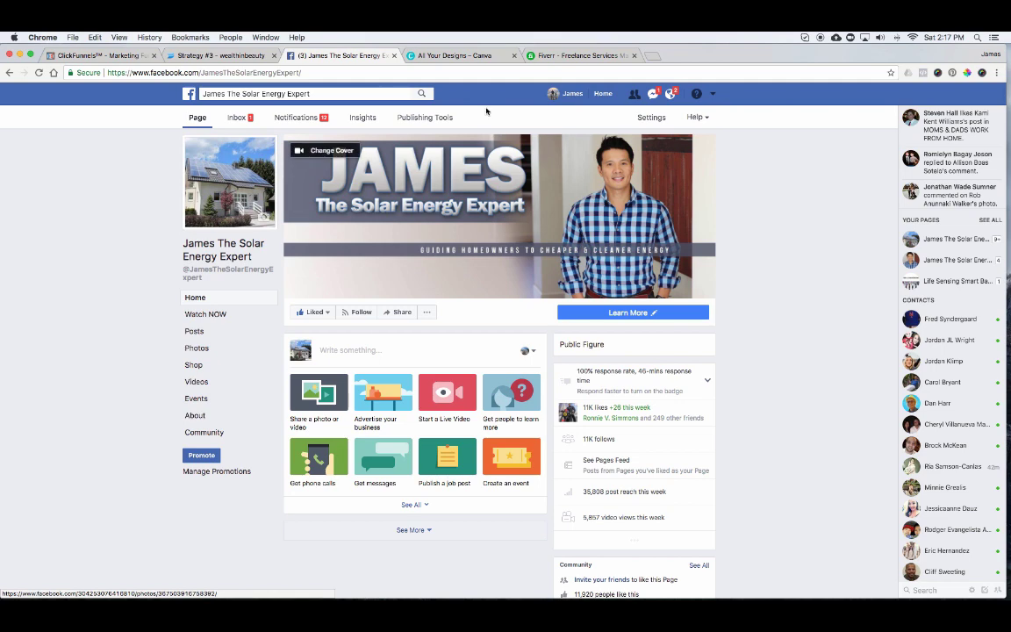
click(454, 55)
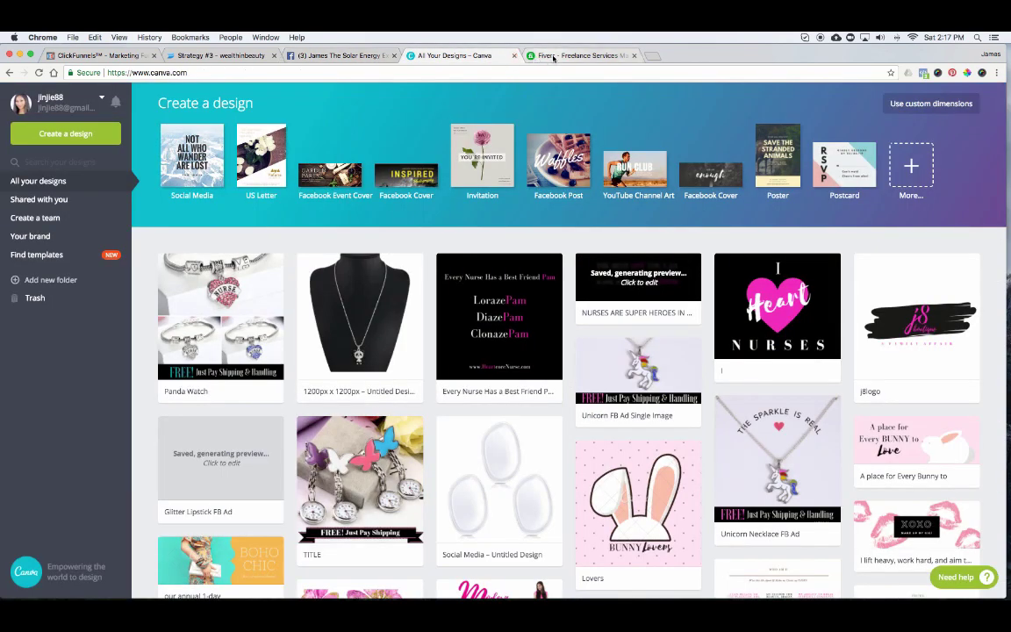
click(554, 55)
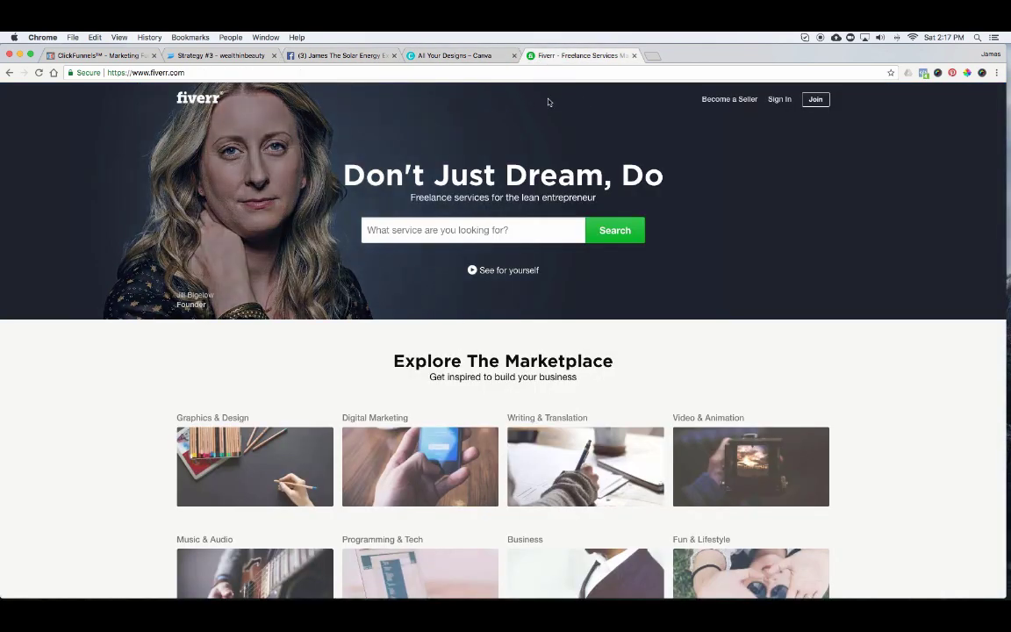
Return to the Facebook page, go to the news feed and open Ads Manager.
click(338, 55)
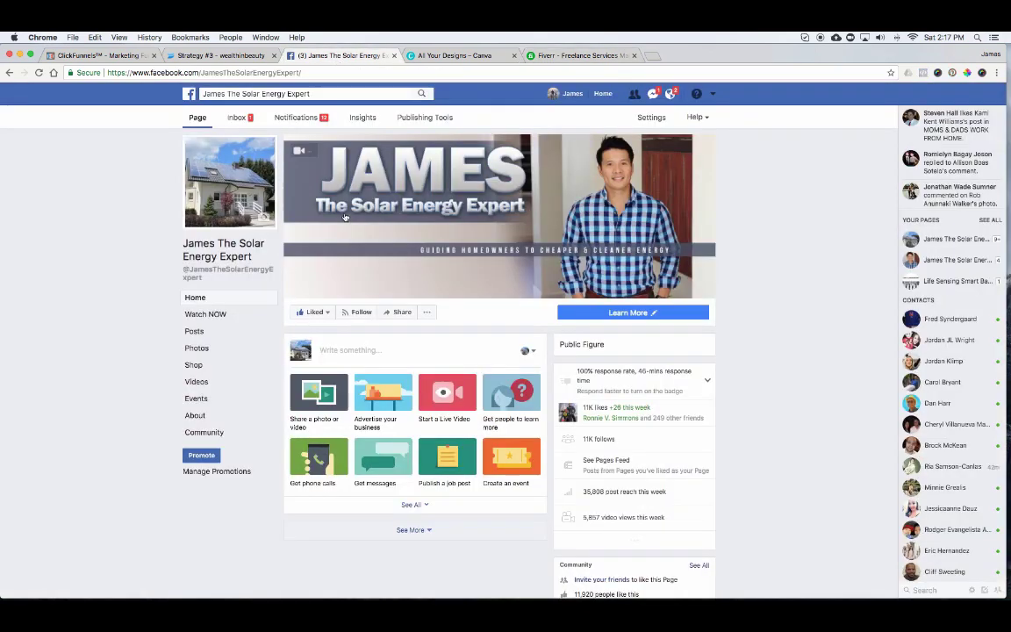
click(188, 94)
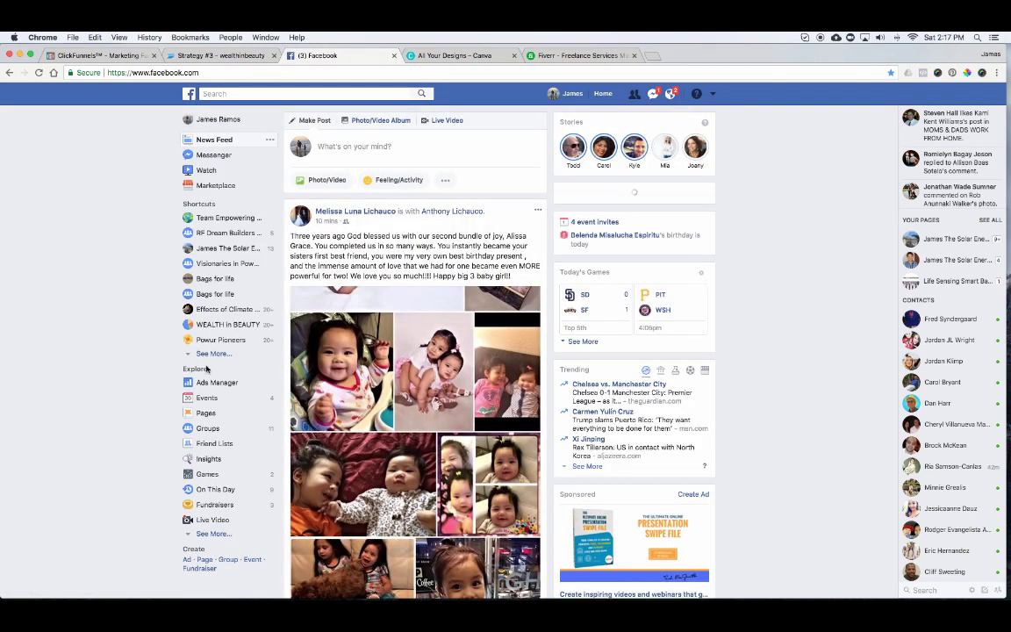
click(227, 384)
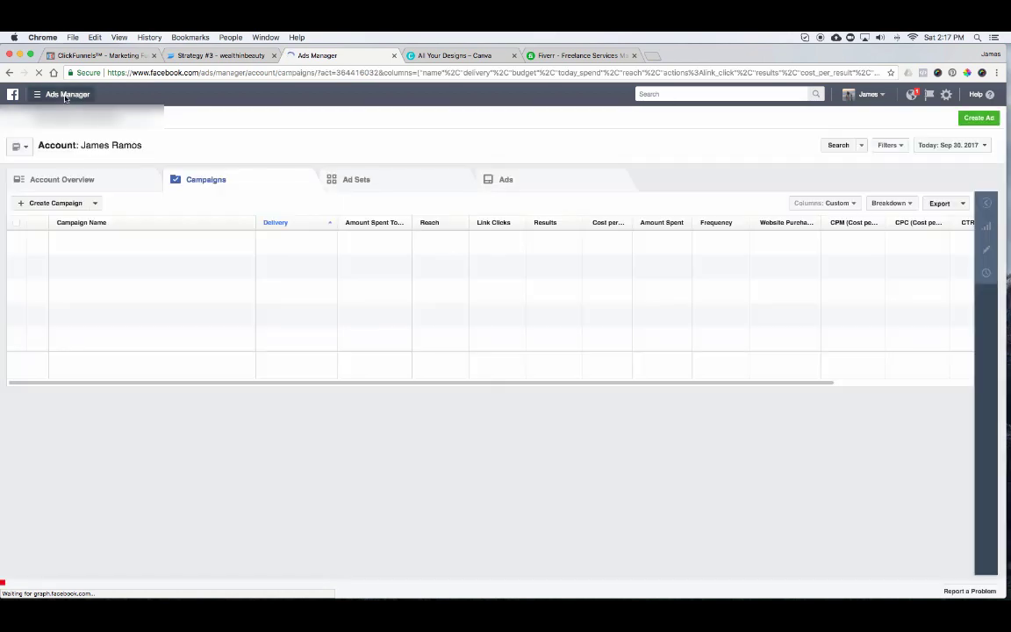
Look through the full list of Ads Manager tools, from planning to assets and settings, and close it.
click(64, 97)
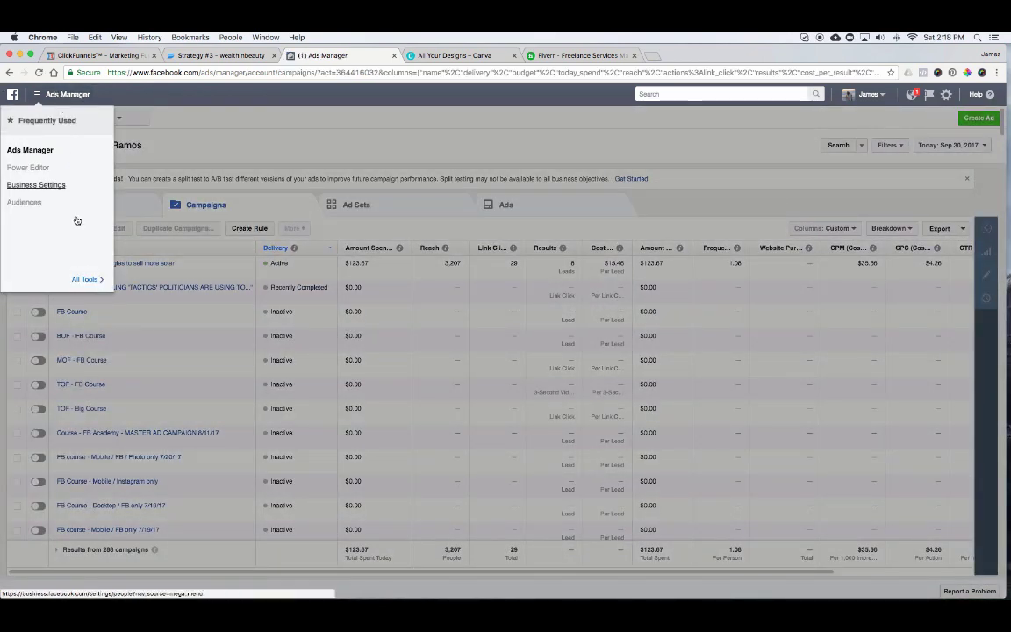
click(82, 280)
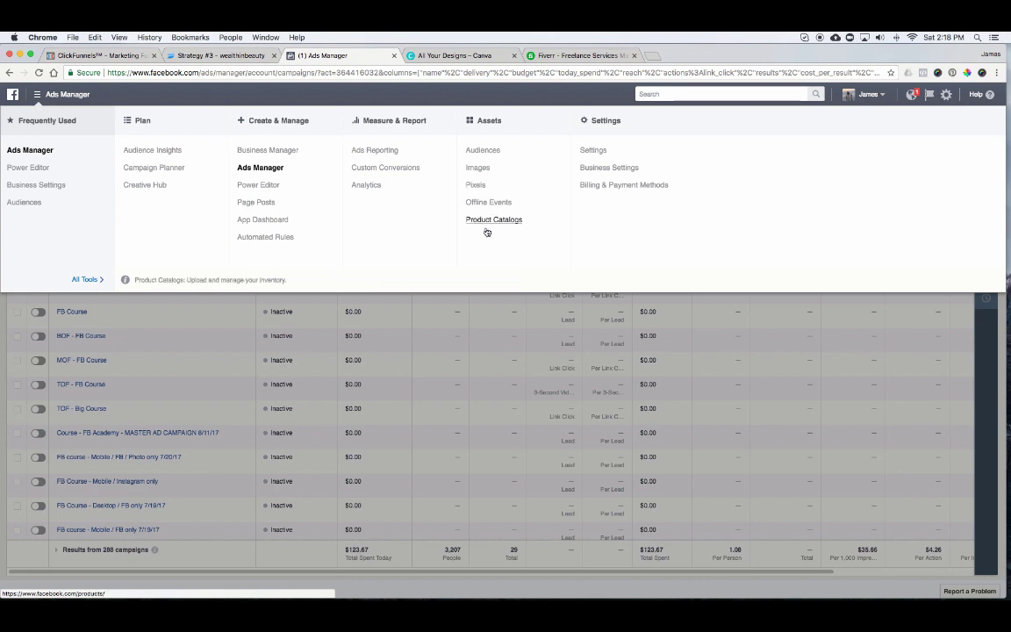
click(461, 316)
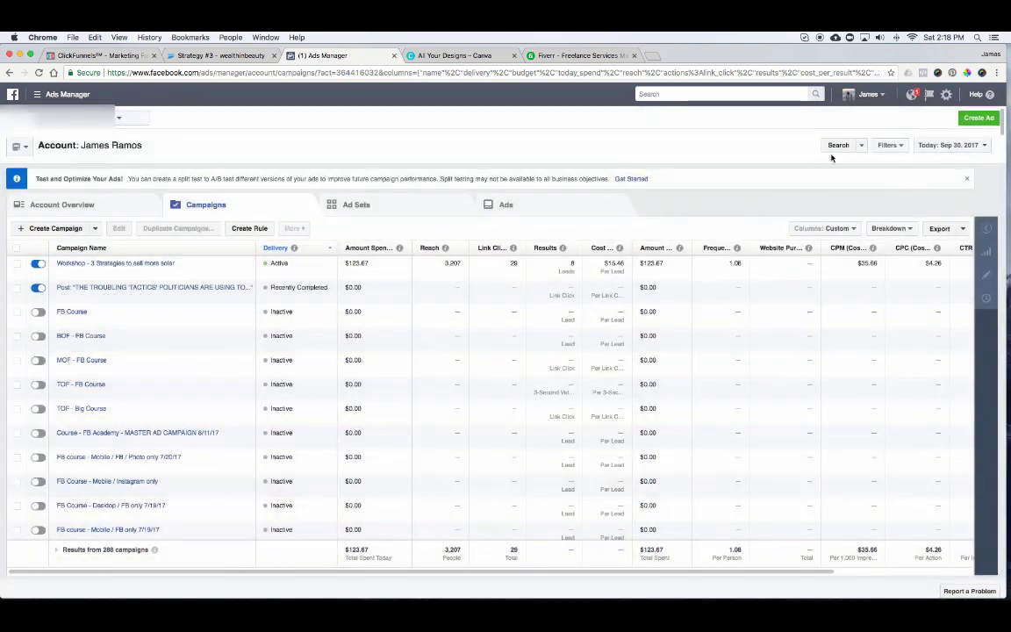
Create a new ad campaign with the Conversions objective, name it Solar Leads and continue to the ad set.
click(977, 118)
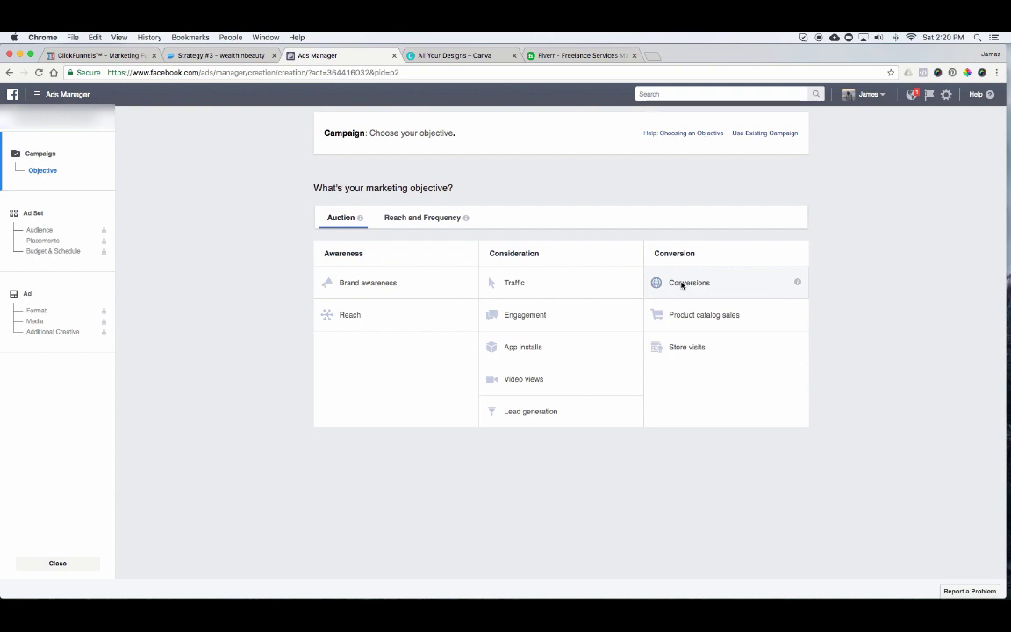
click(684, 284)
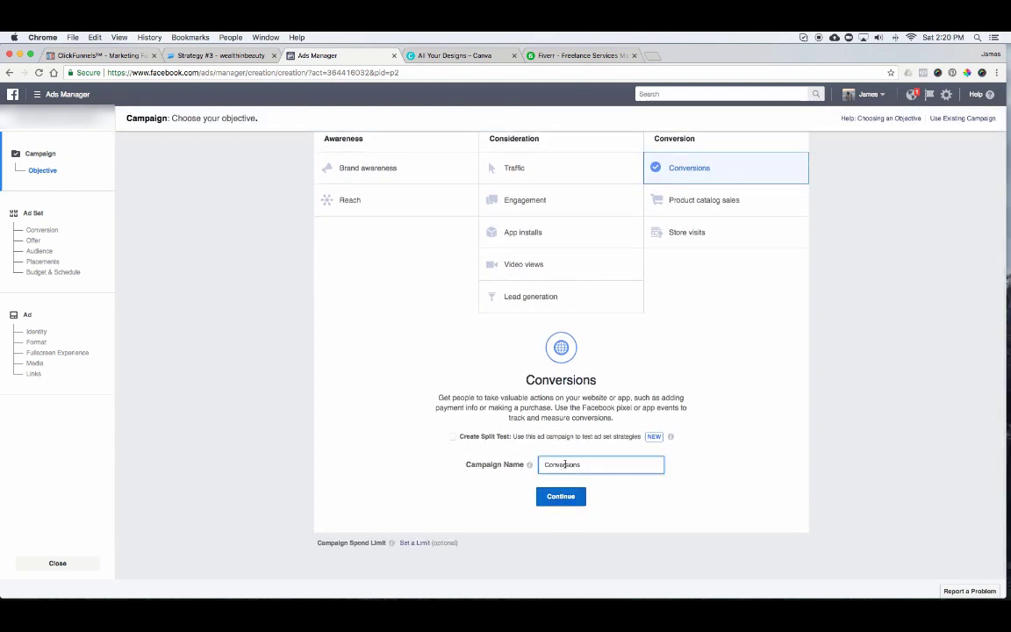
double_click(565, 465)
text(Solar Leads)
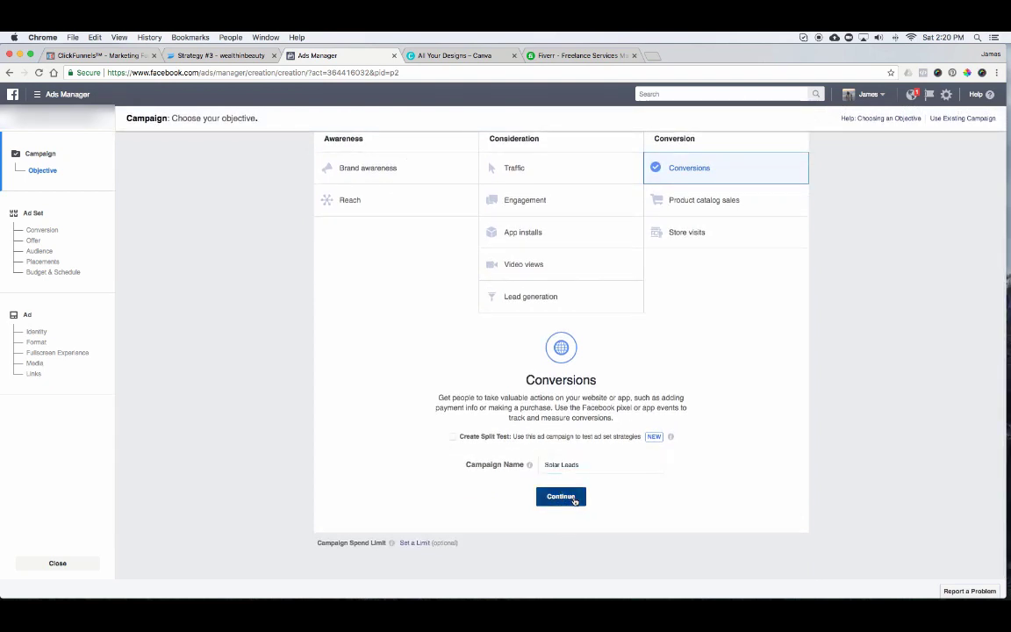
click(561, 496)
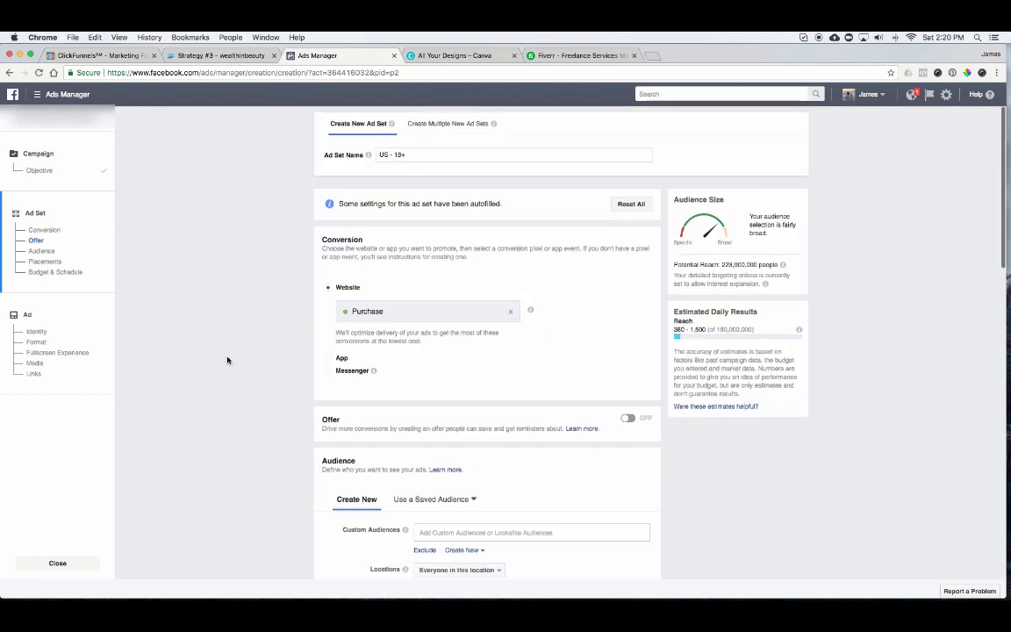
Replace the ad set's website conversion event with Lead from the Solar Quote Optin Pixel.
scroll(327, 348, down, 10)
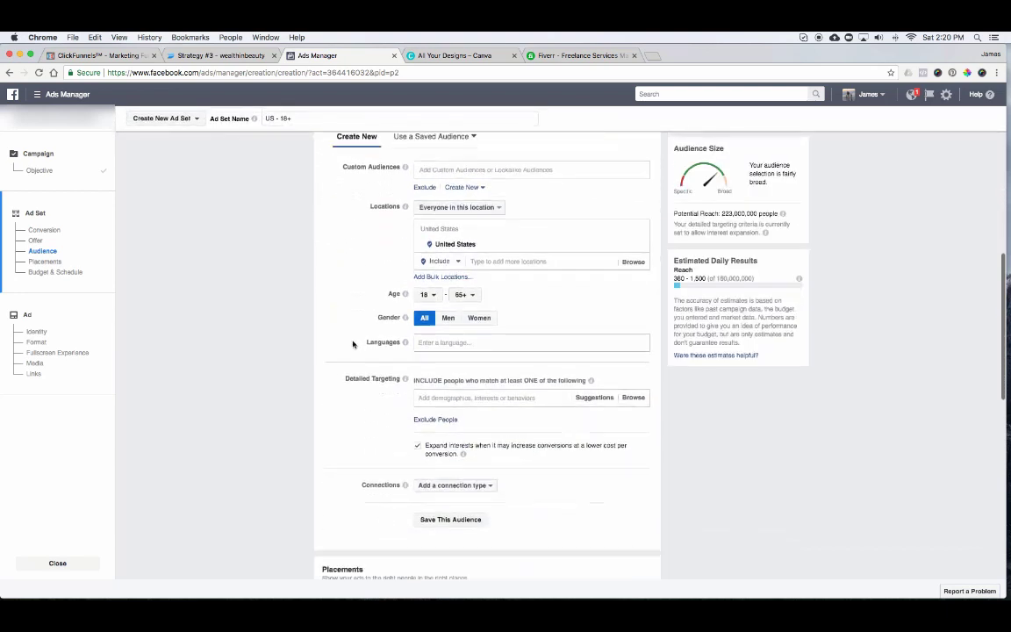
scroll(380, 310, up, 5)
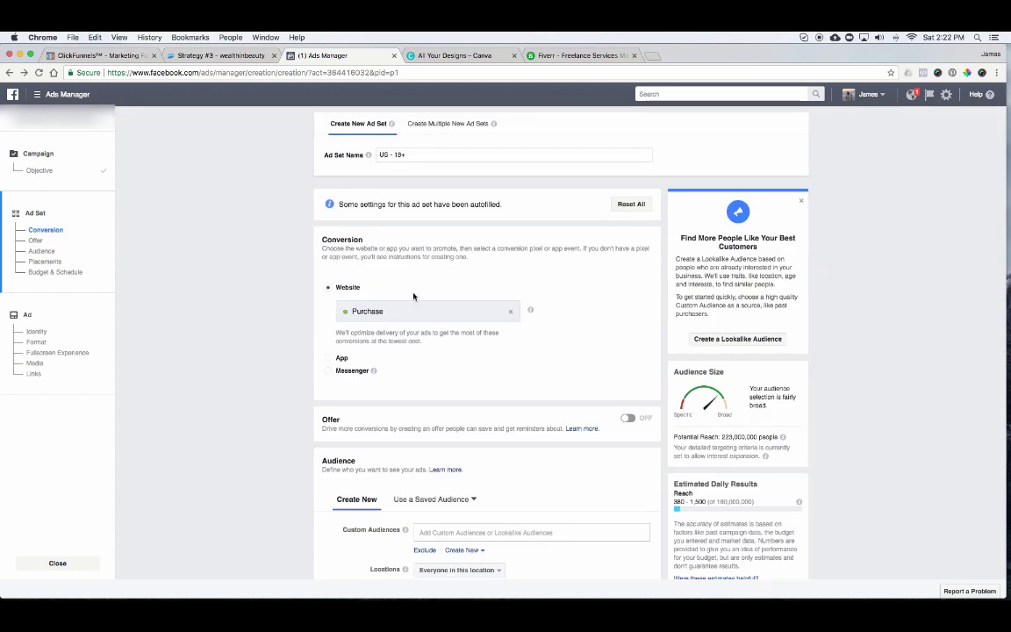
click(510, 312)
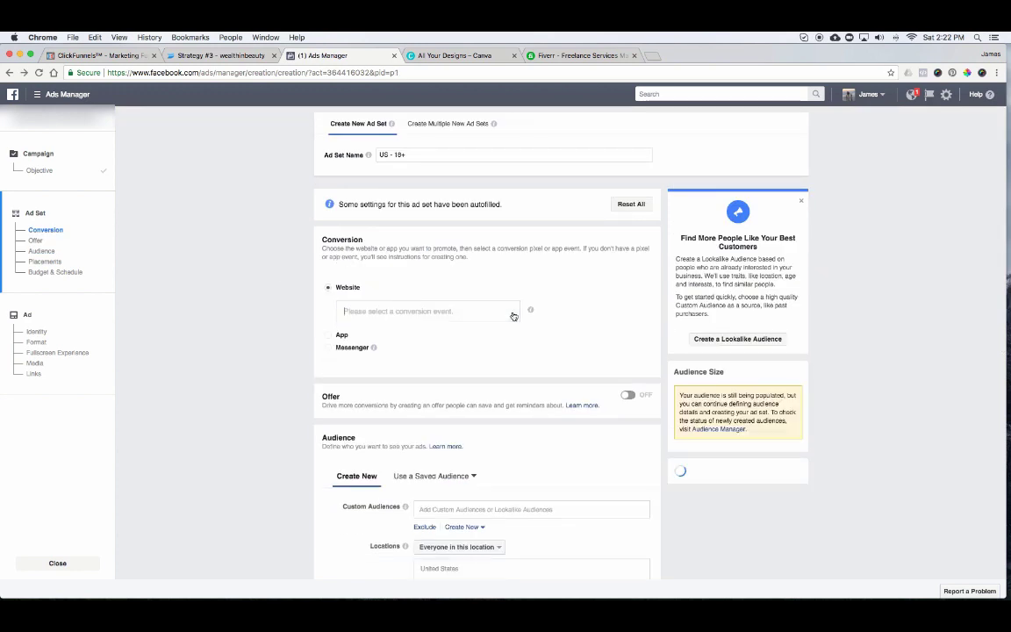
click(433, 309)
scroll(424, 312, down, 1)
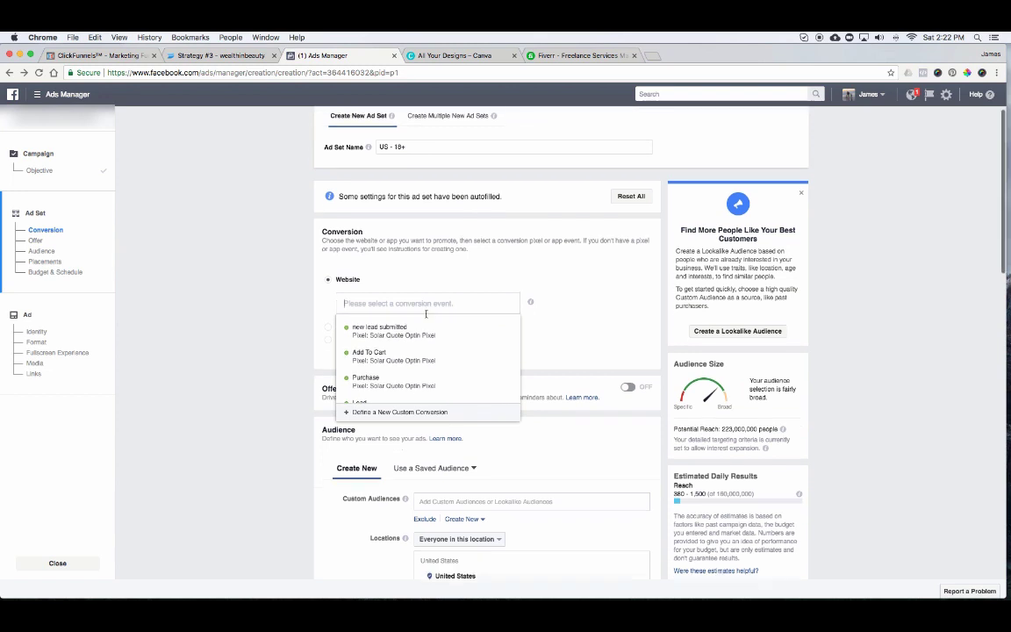
scroll(390, 368, down, 1)
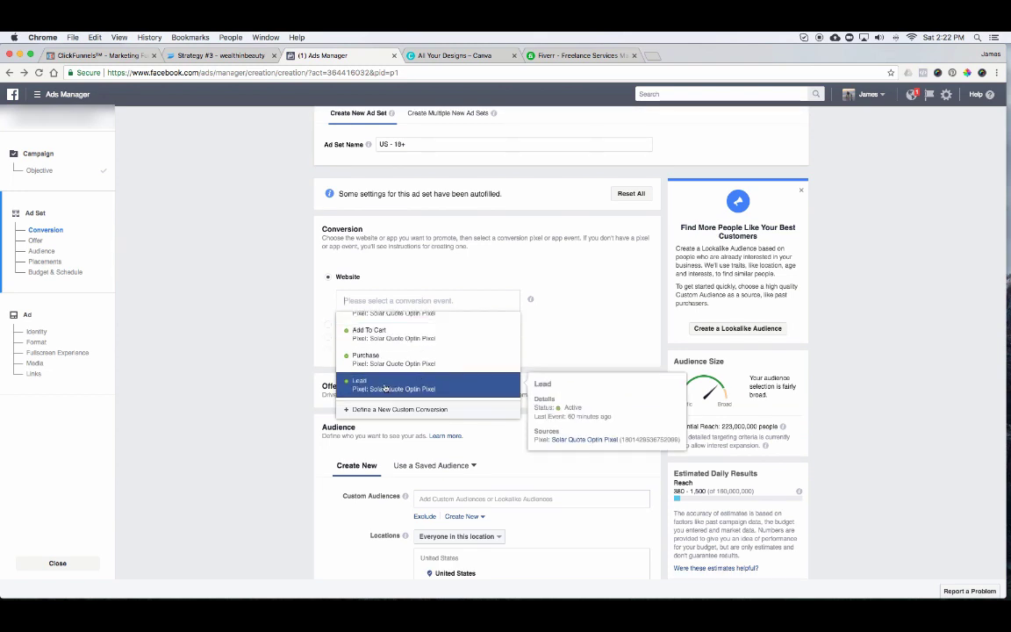
click(384, 388)
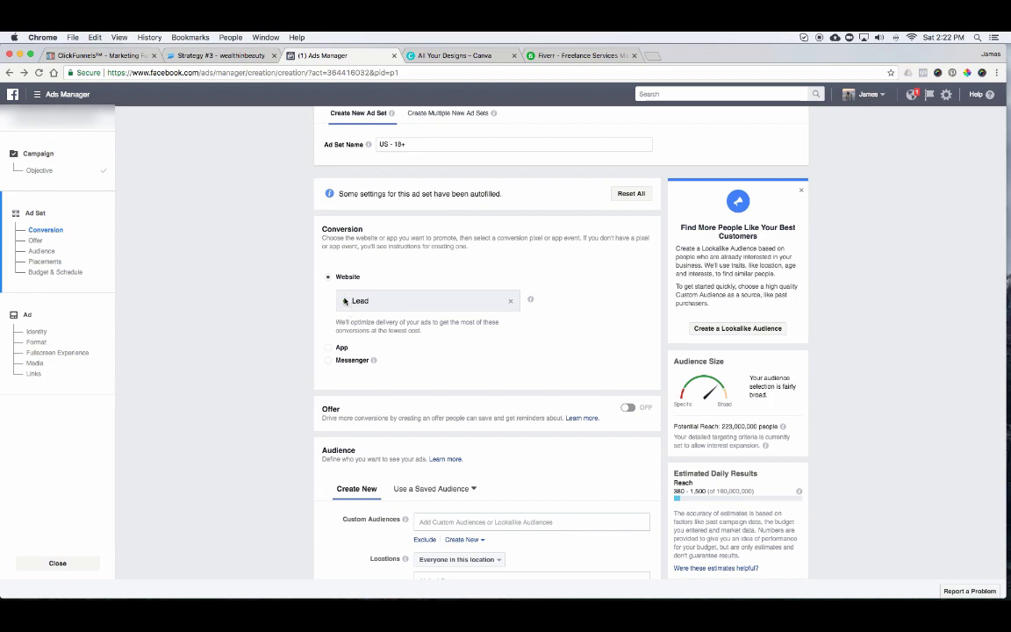
Set the ad set audience's minimum age to 40, with United States as the location.
scroll(345, 301, down, 5)
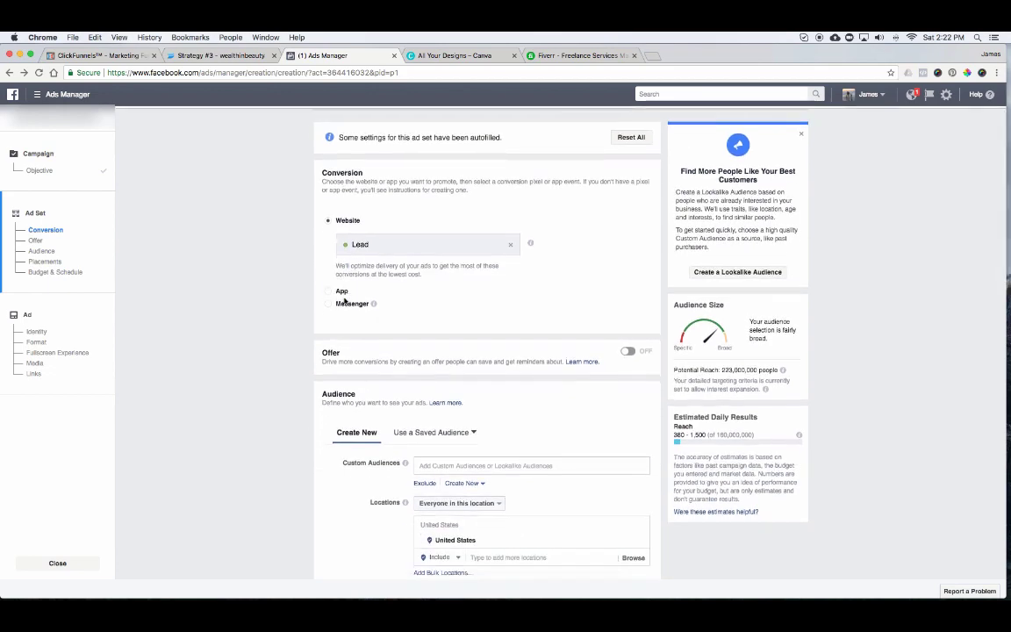
scroll(272, 265, down, 3)
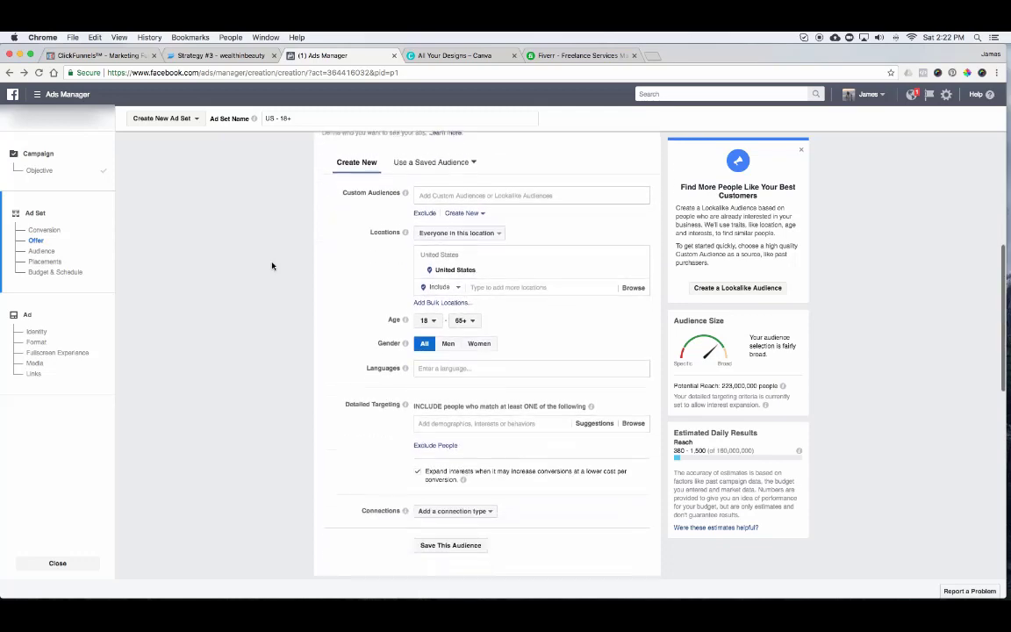
scroll(272, 265, up, 1)
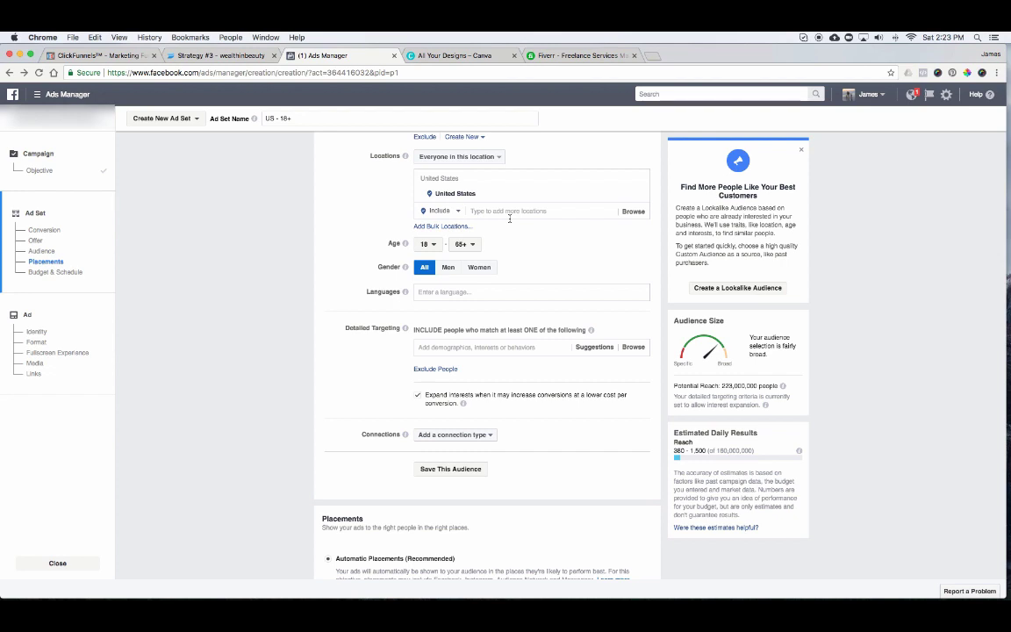
scroll(509, 219, down, 1)
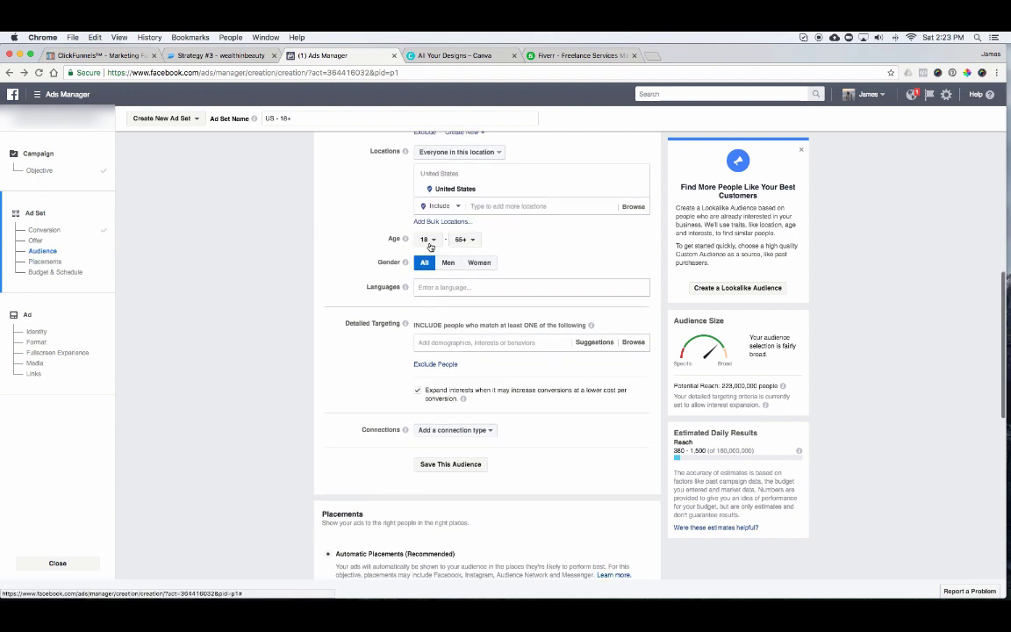
click(427, 239)
scroll(444, 267, down, 3)
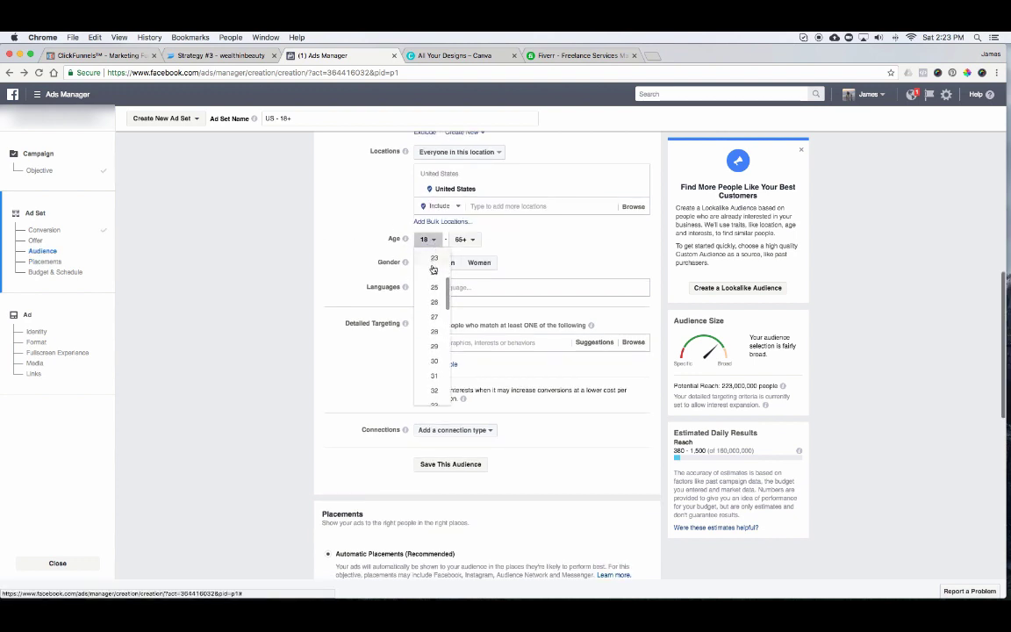
scroll(433, 270, down, 2)
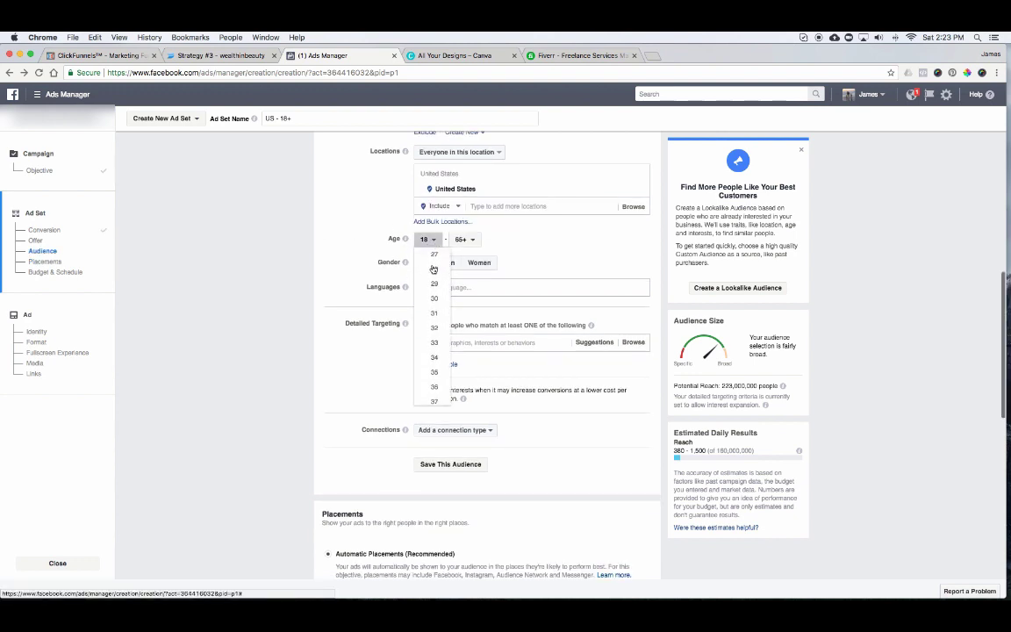
scroll(434, 272, down, 3)
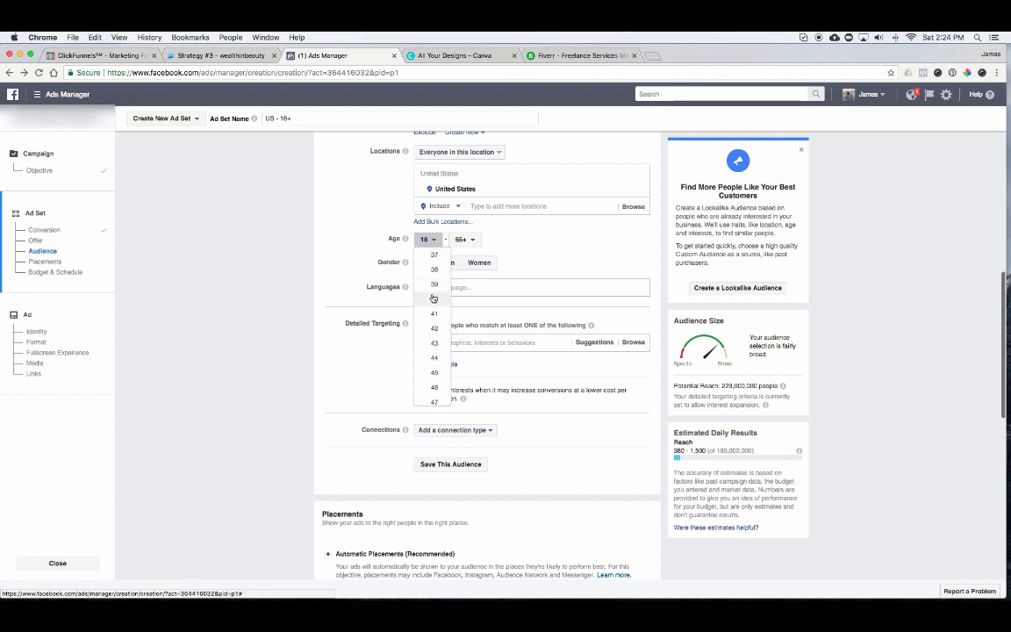
click(434, 298)
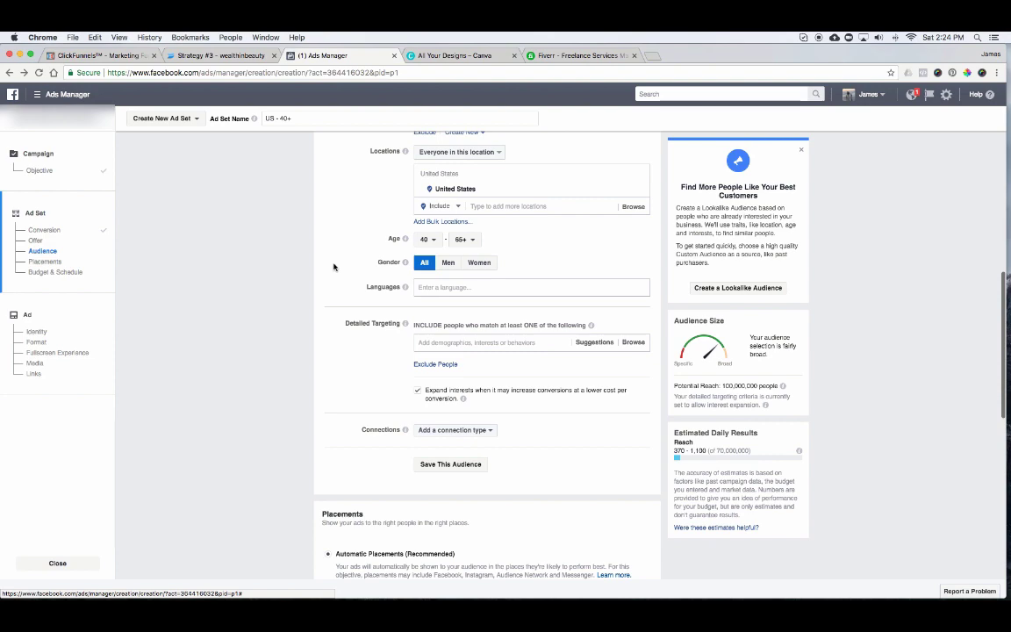
Add Homeowners from the Home Ownership demographics to the audience's included detailed targeting.
scroll(335, 264, down, 2)
scroll(341, 254, up, 2)
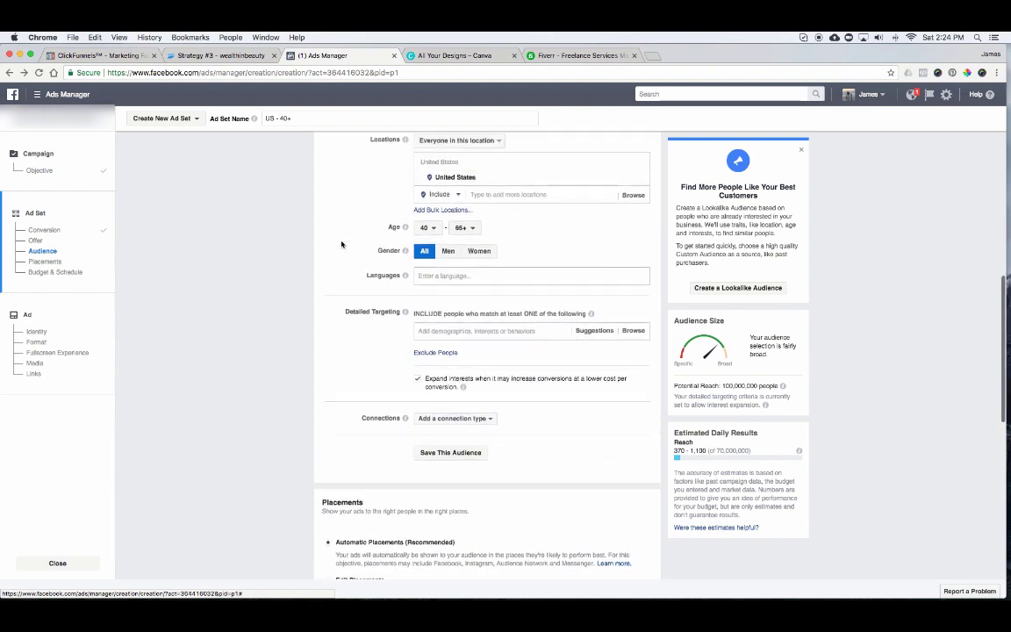
scroll(344, 250, down, 2)
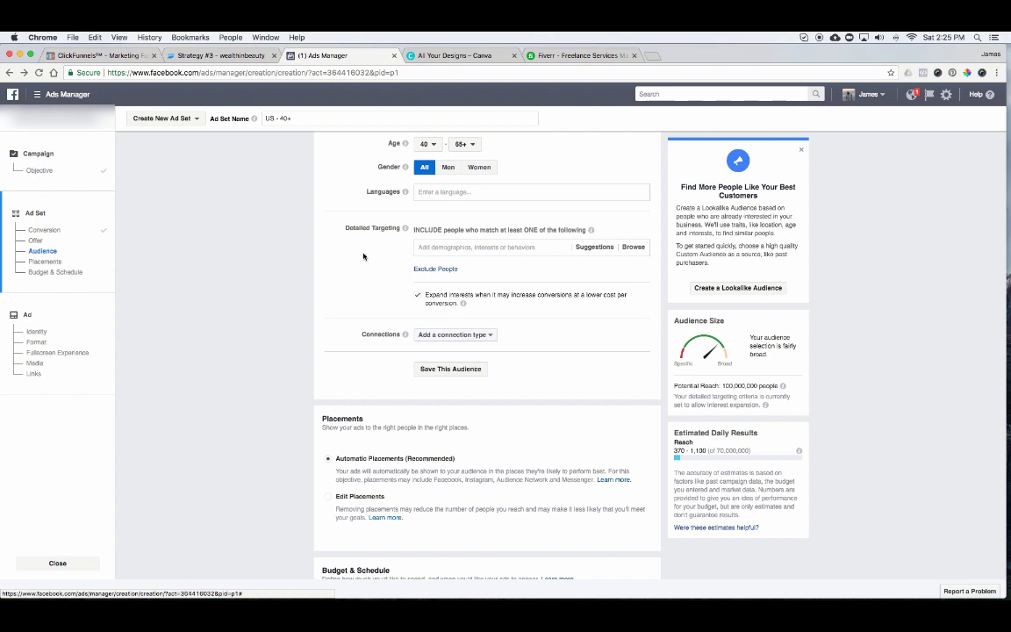
click(634, 247)
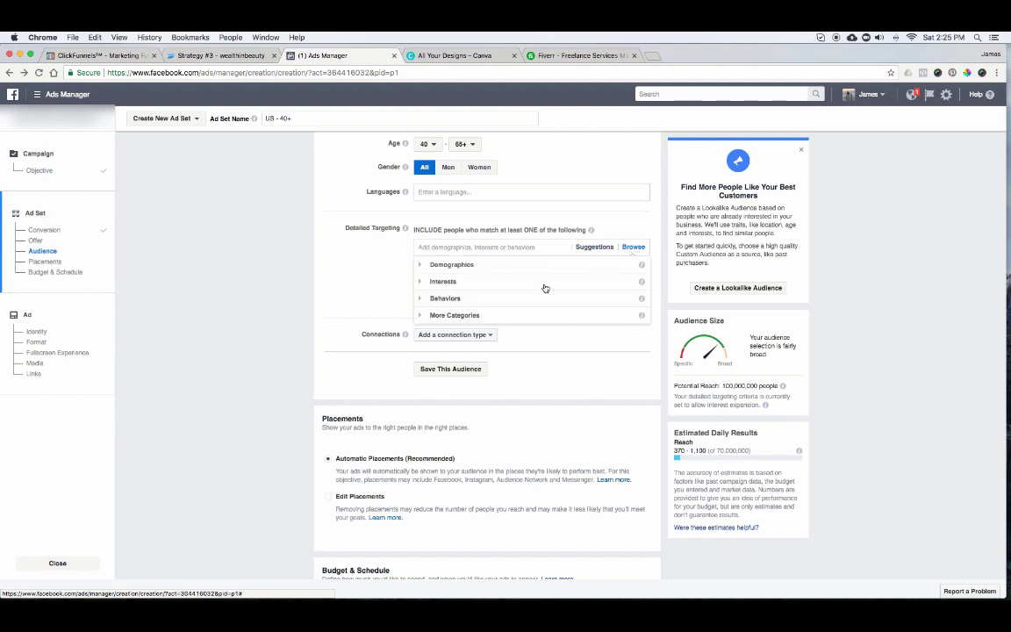
click(464, 264)
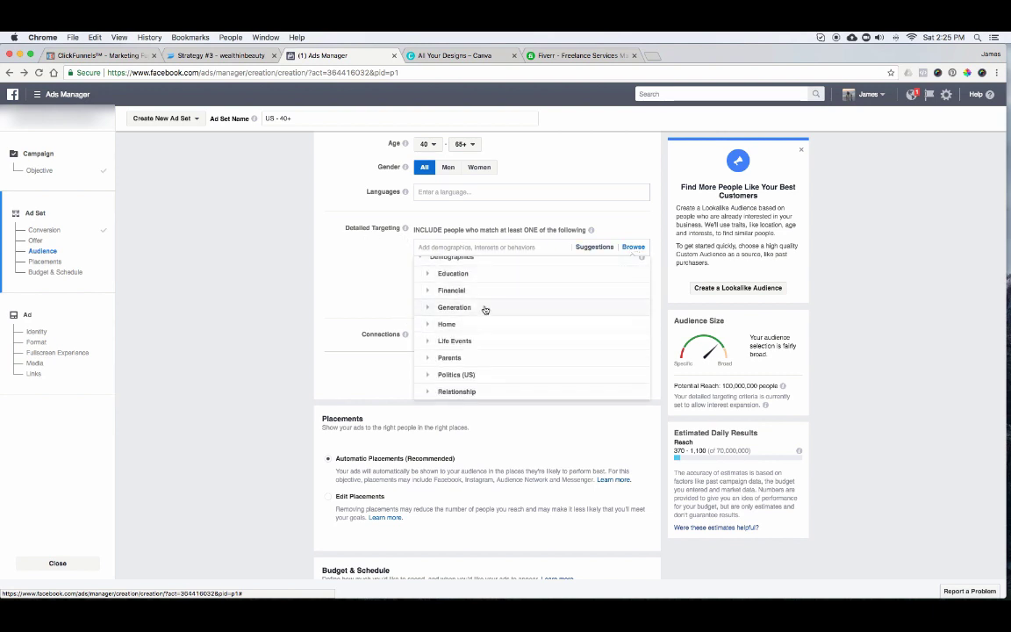
click(450, 324)
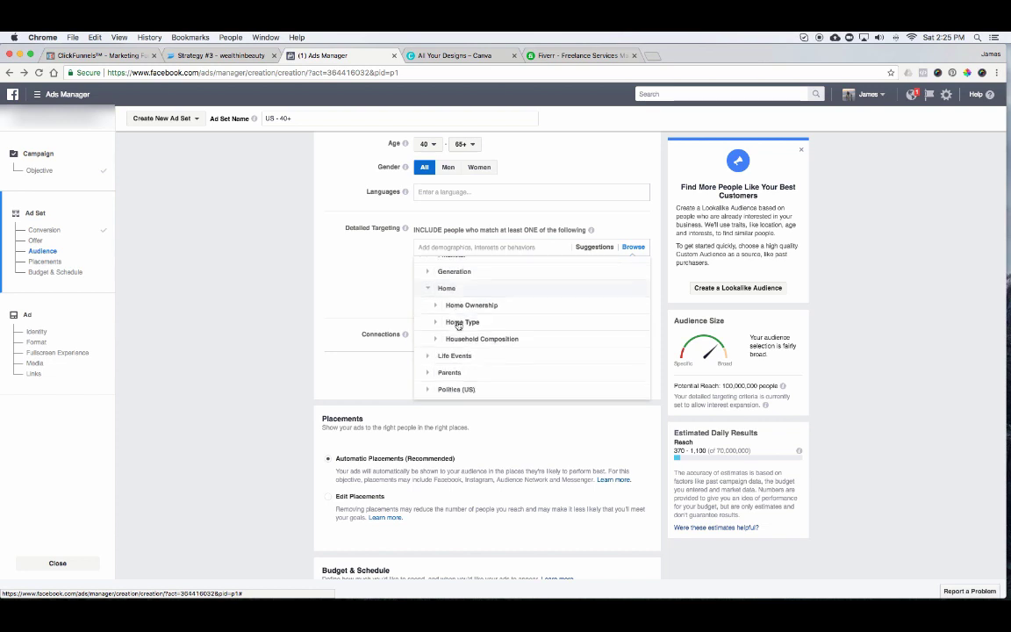
click(475, 282)
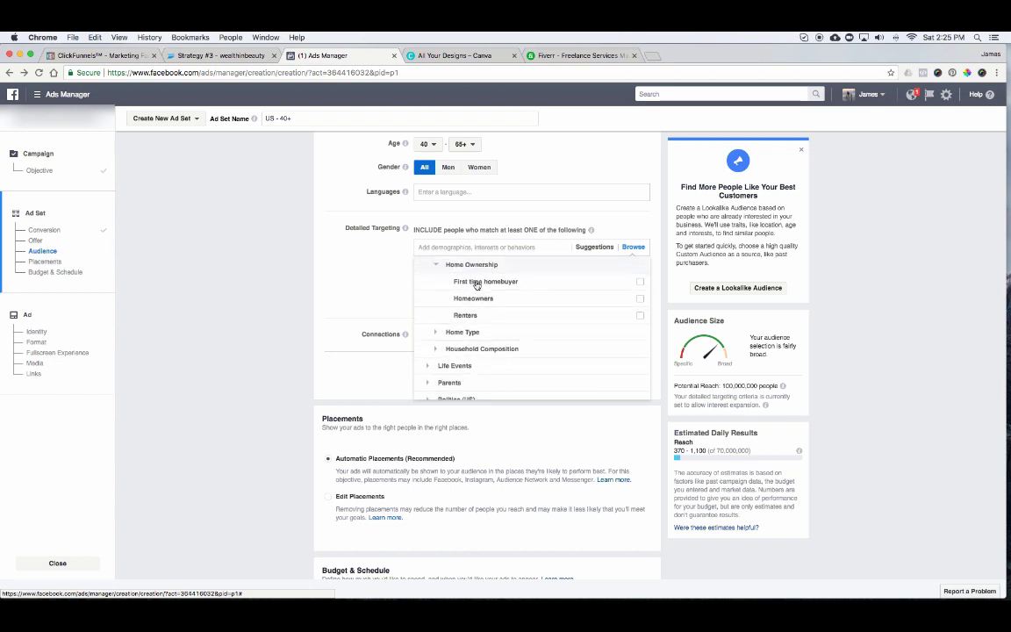
click(594, 305)
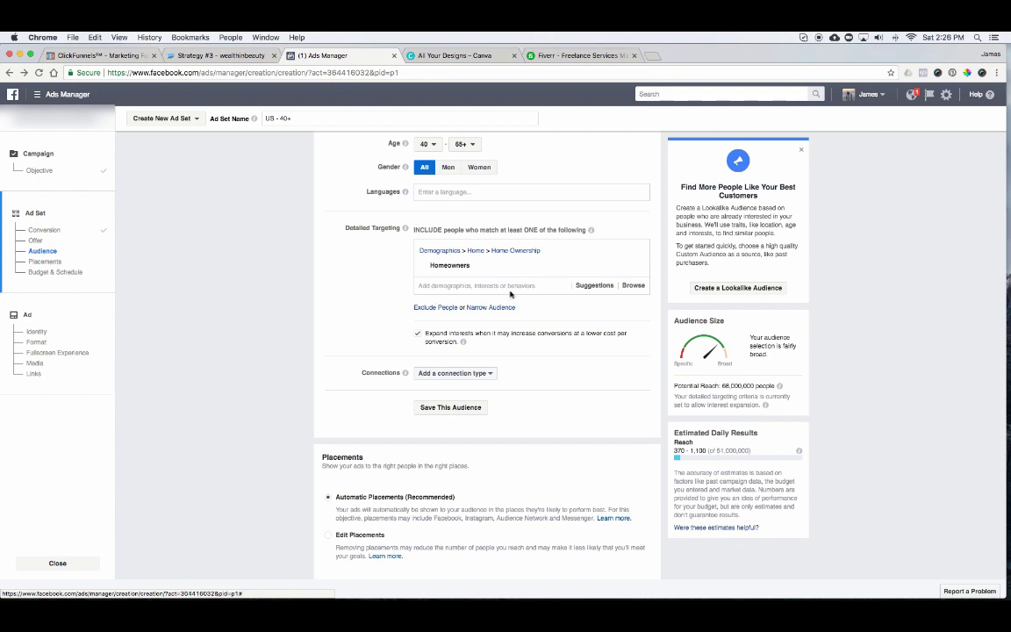
Look through the household income brackets in the Financial demographics for included targeting, and close the list without choosing any.
click(642, 288)
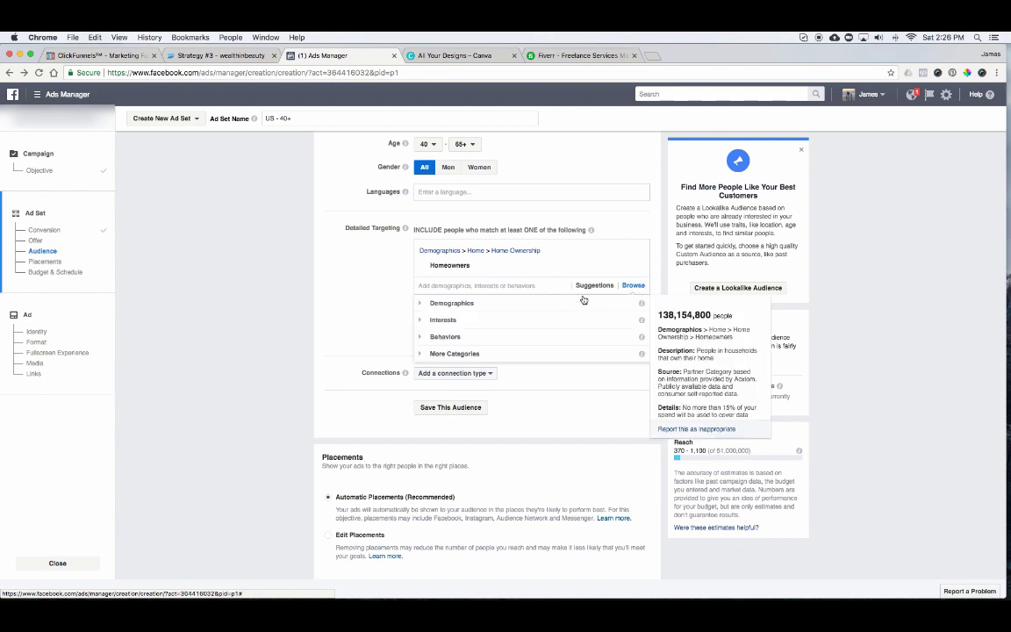
click(472, 303)
scroll(527, 316, down, 1)
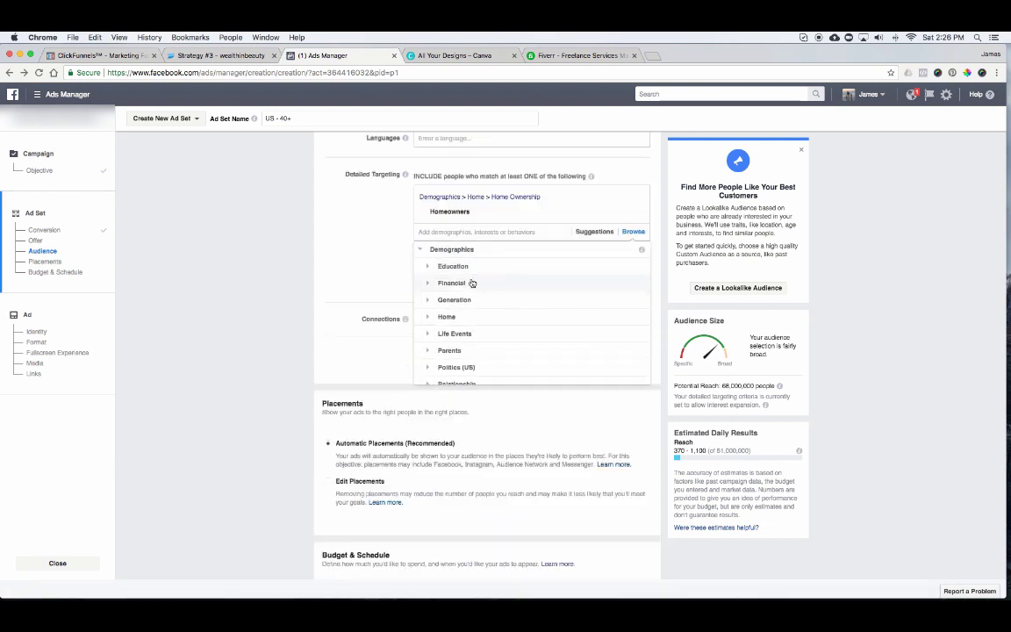
click(478, 283)
click(456, 267)
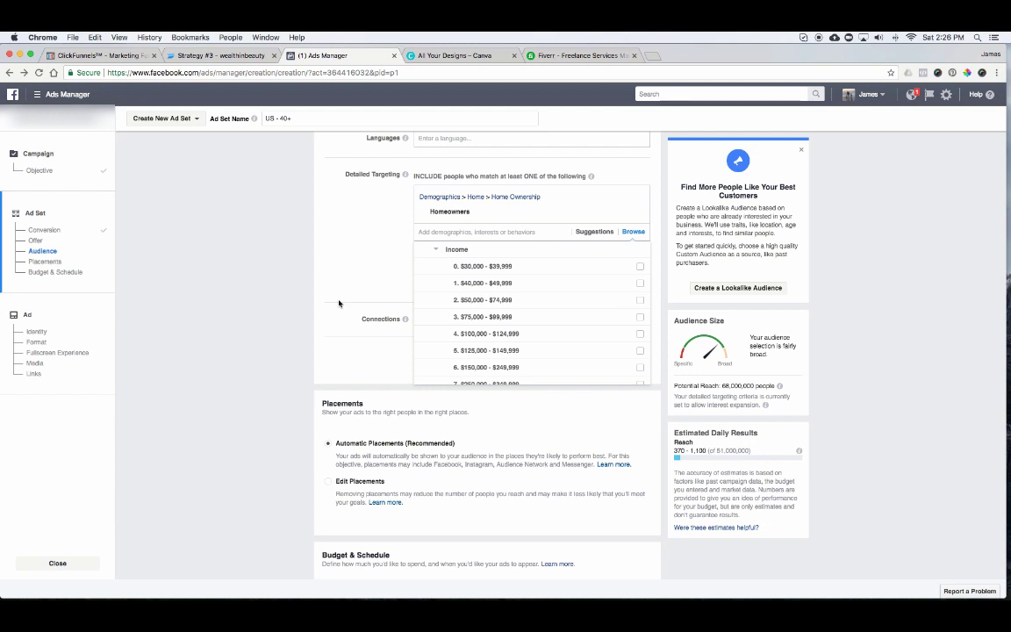
mouse_move(506, 304)
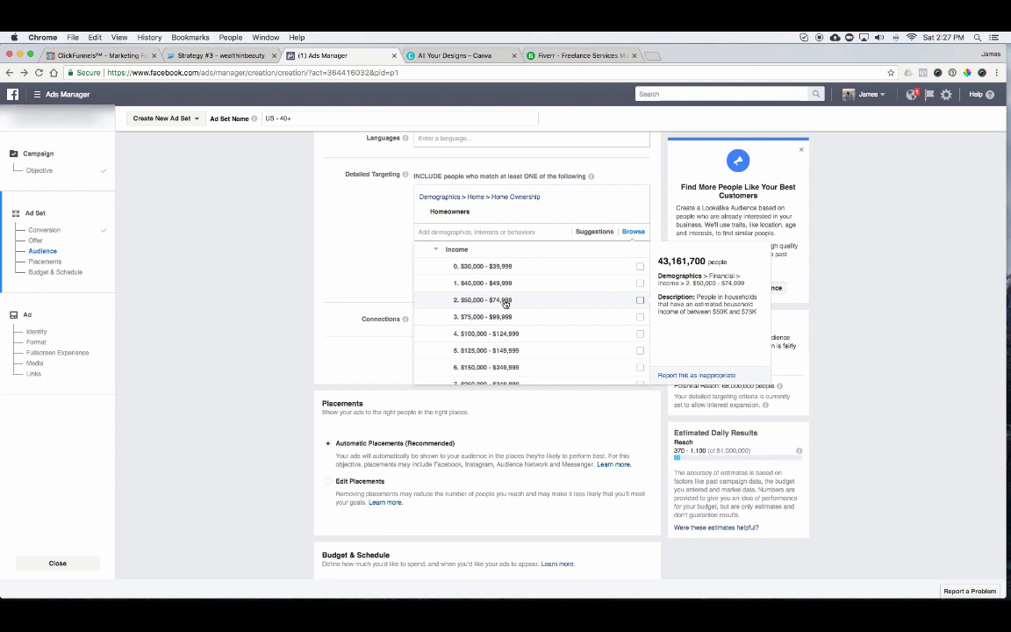
click(387, 290)
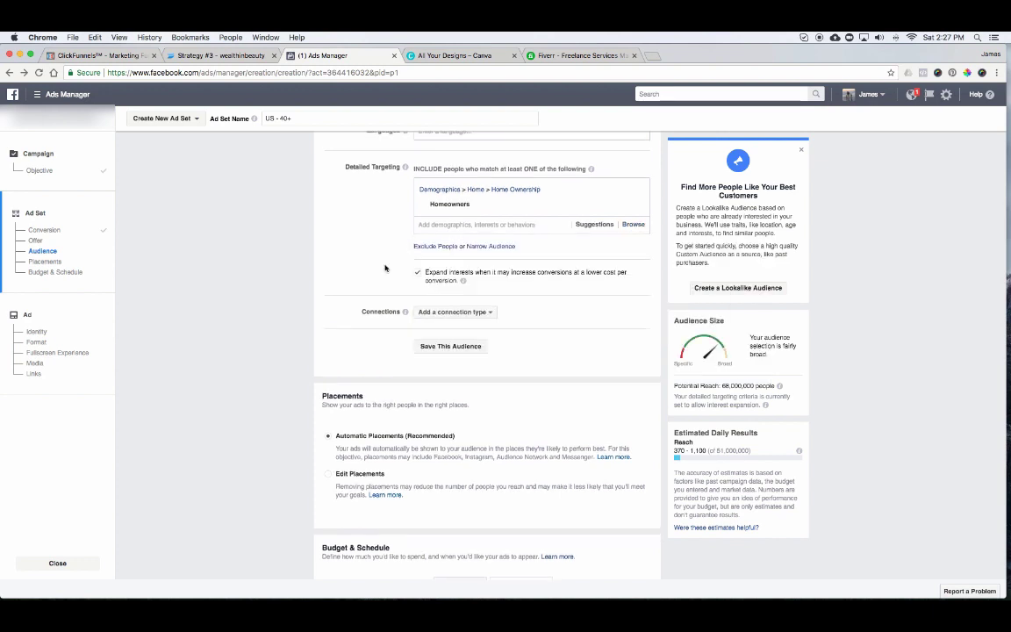
Exclude Renters, from the Home Ownership demographics, from the audience's detailed targeting.
scroll(360, 278, up, 1)
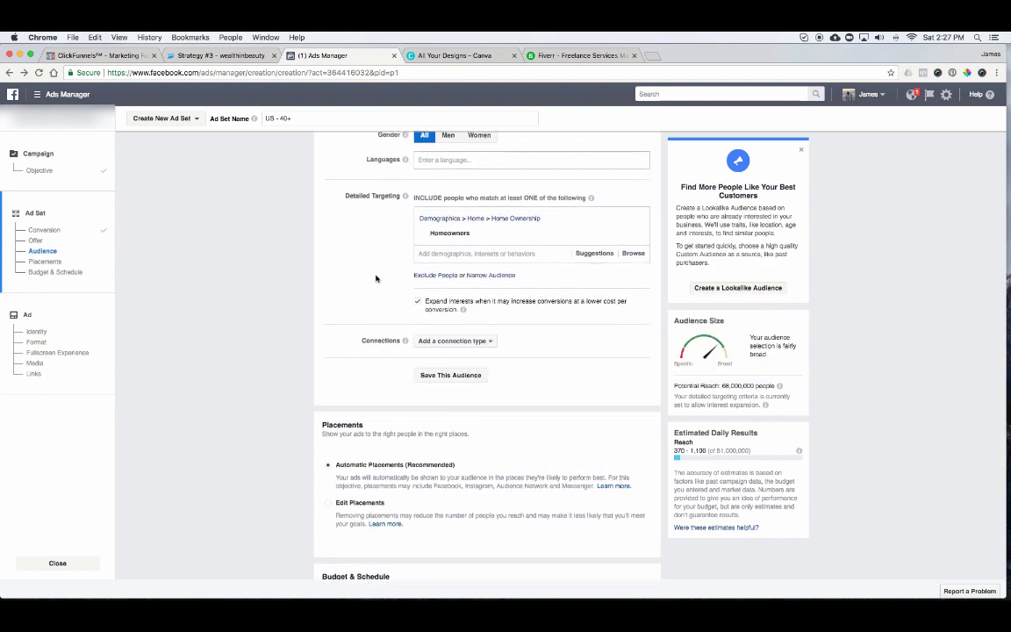
click(445, 278)
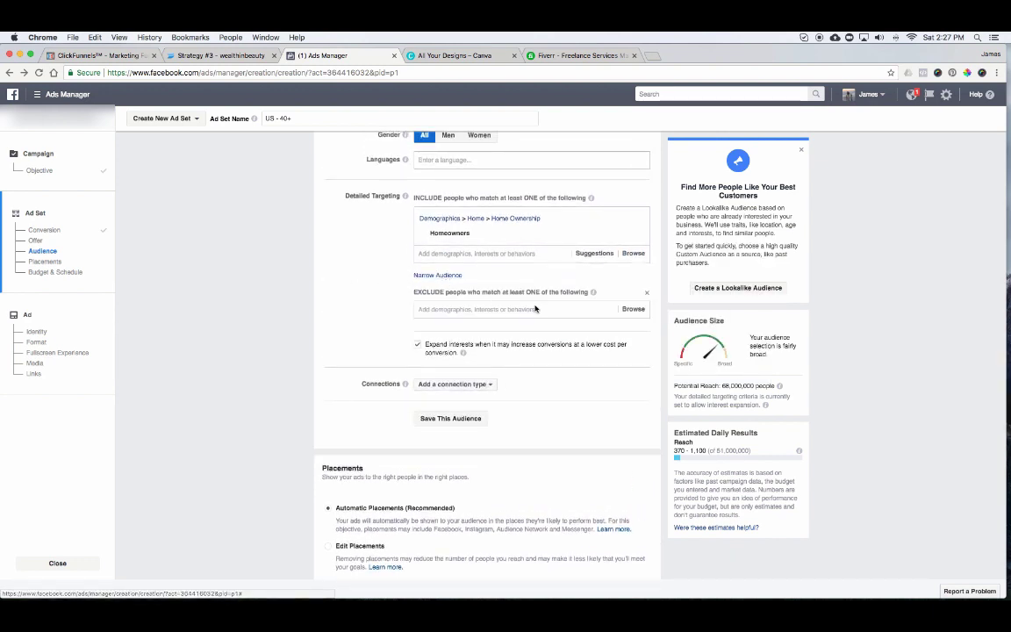
click(632, 309)
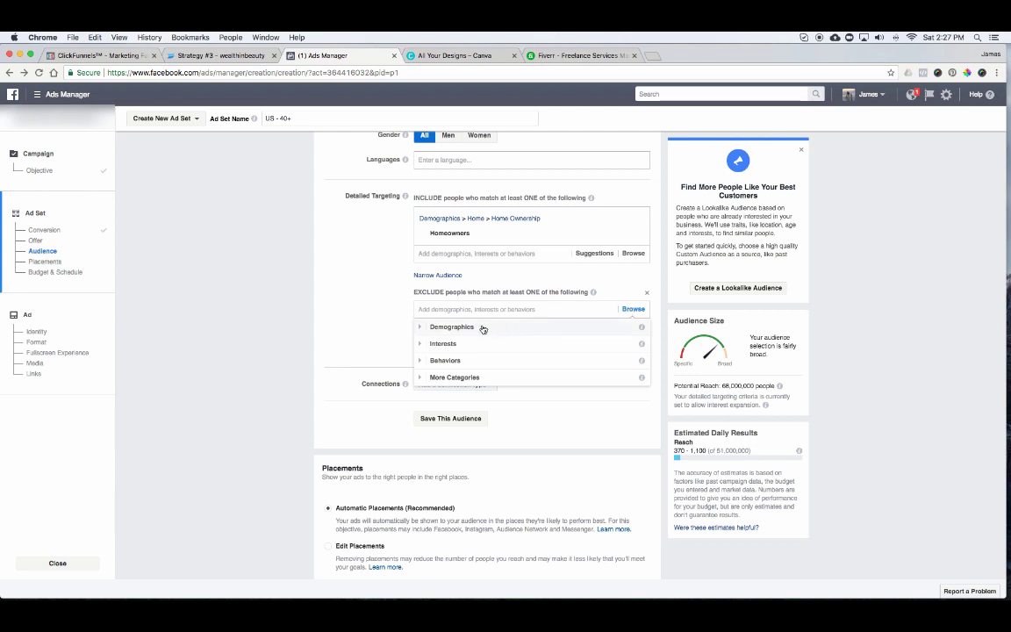
click(480, 327)
click(446, 395)
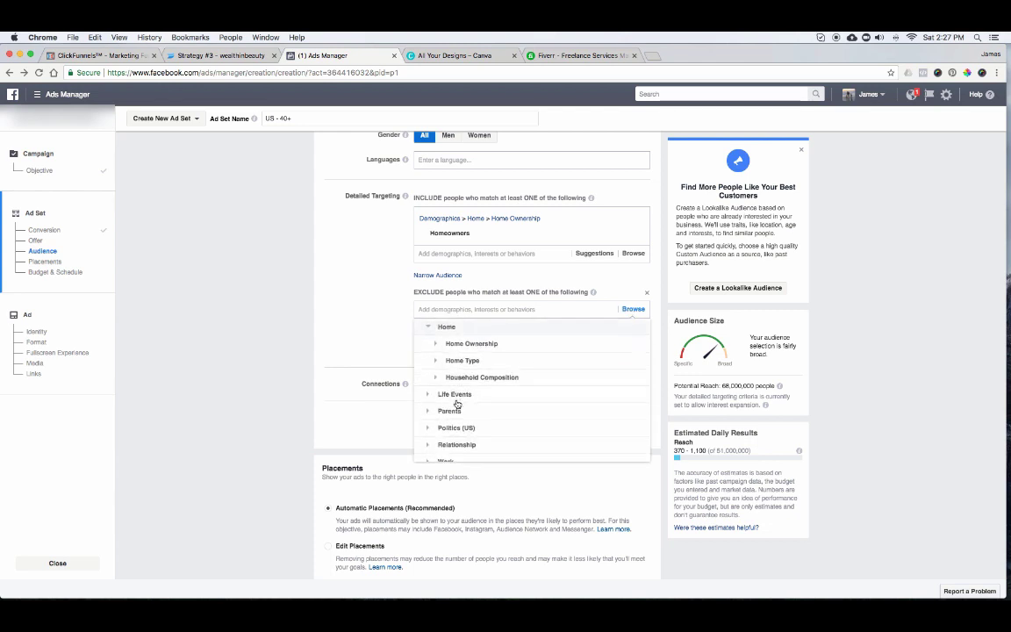
click(469, 343)
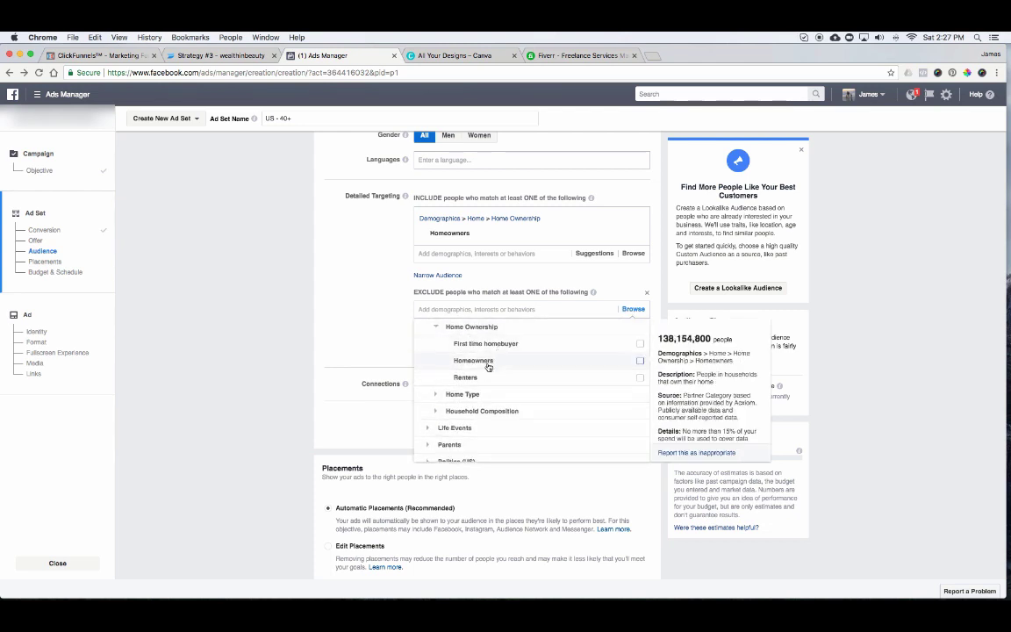
click(496, 378)
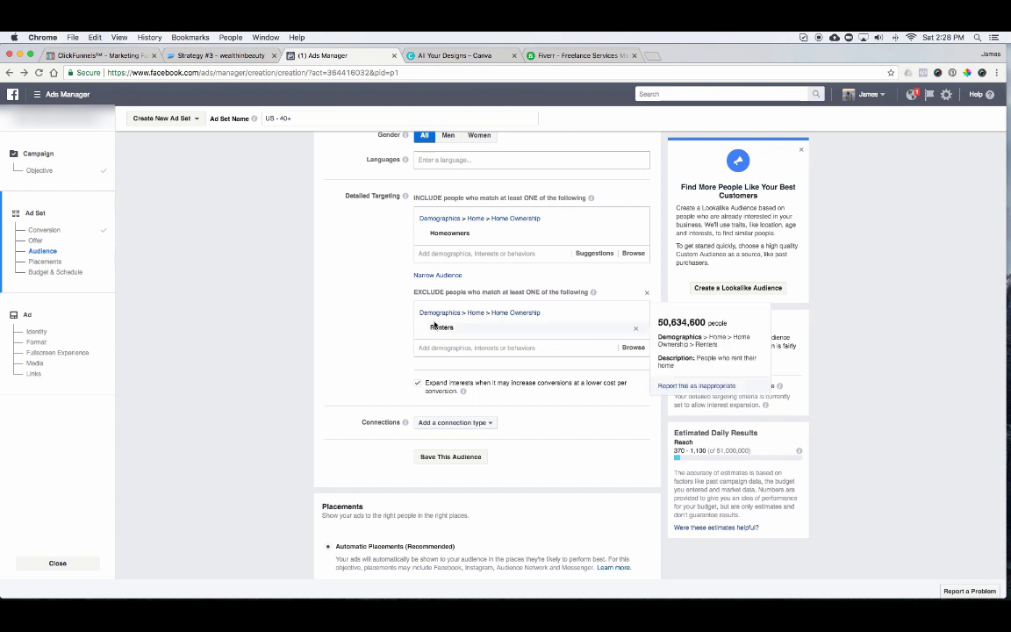
mouse_move(485, 335)
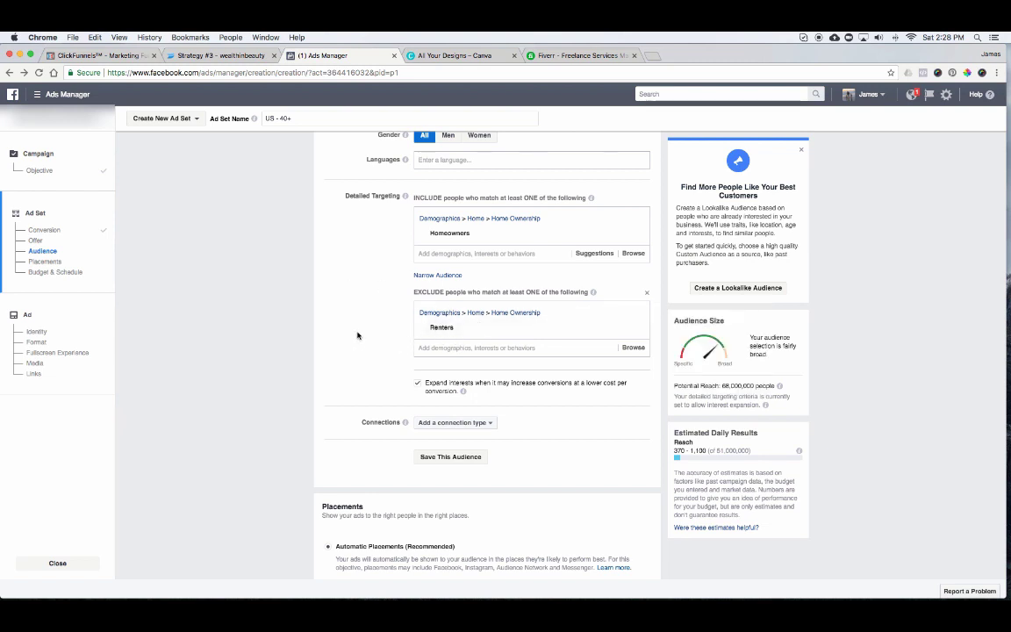
Set the ad set's daily budget to $5.00 and continue to the ad setup.
scroll(366, 331, down, 5)
scroll(351, 331, down, 2)
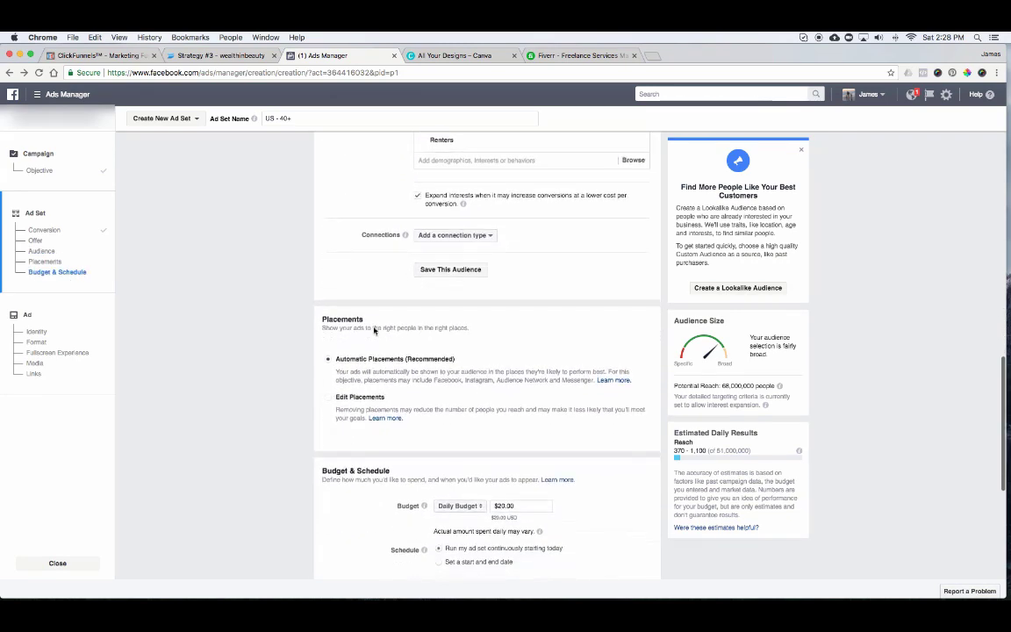
scroll(293, 334, down, 3)
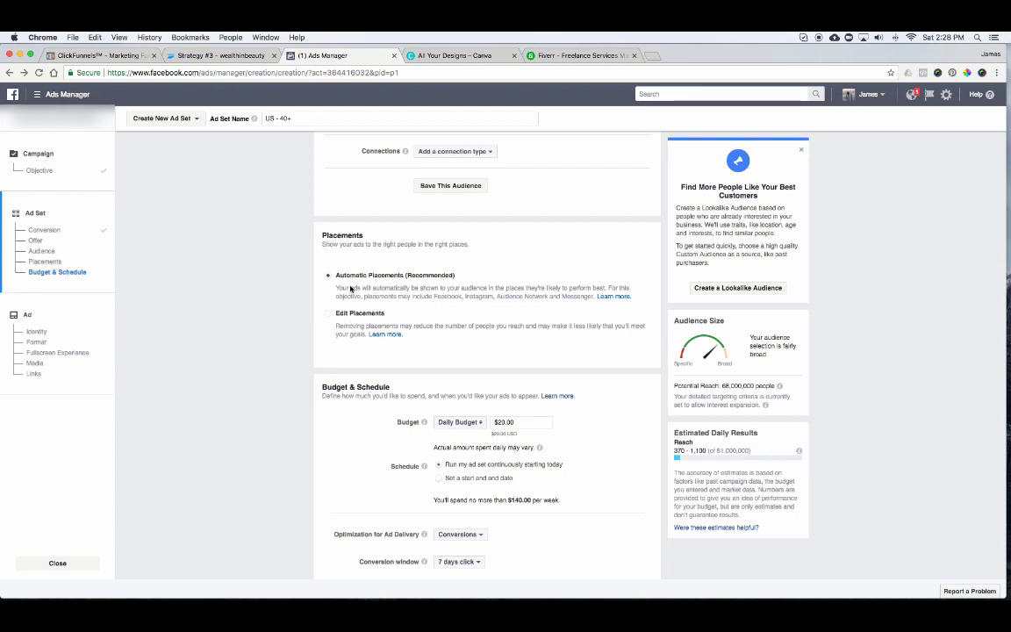
scroll(318, 294, down, 3)
scroll(315, 297, down, 1)
click(520, 276)
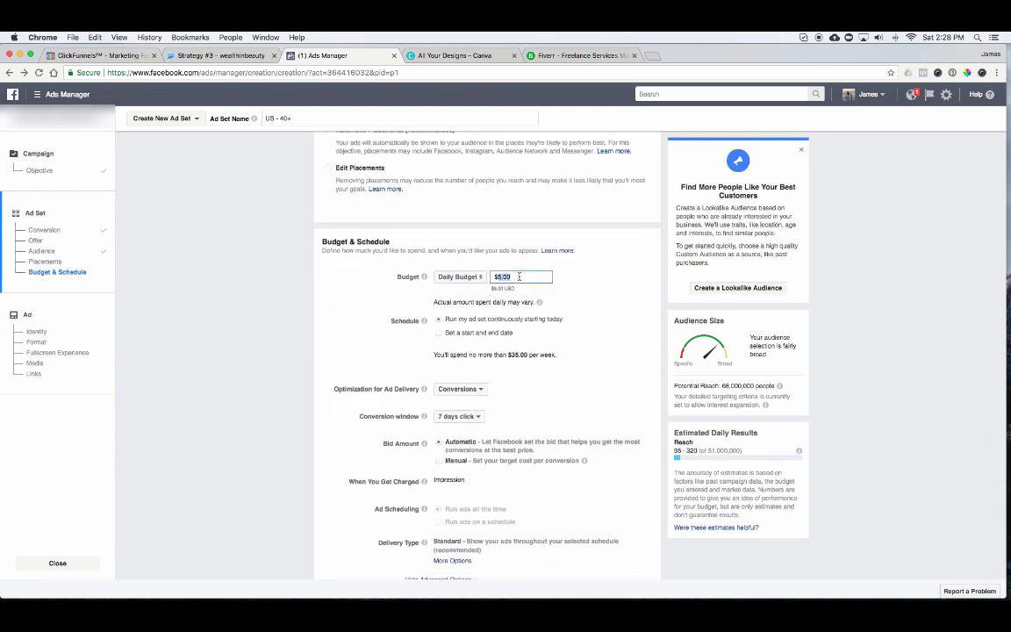
key(BackSpace)
key(BackSpace)
key(BackSpace)
key(BackSpace)
key(BackSpace)
text(5)
scroll(562, 299, down, 2)
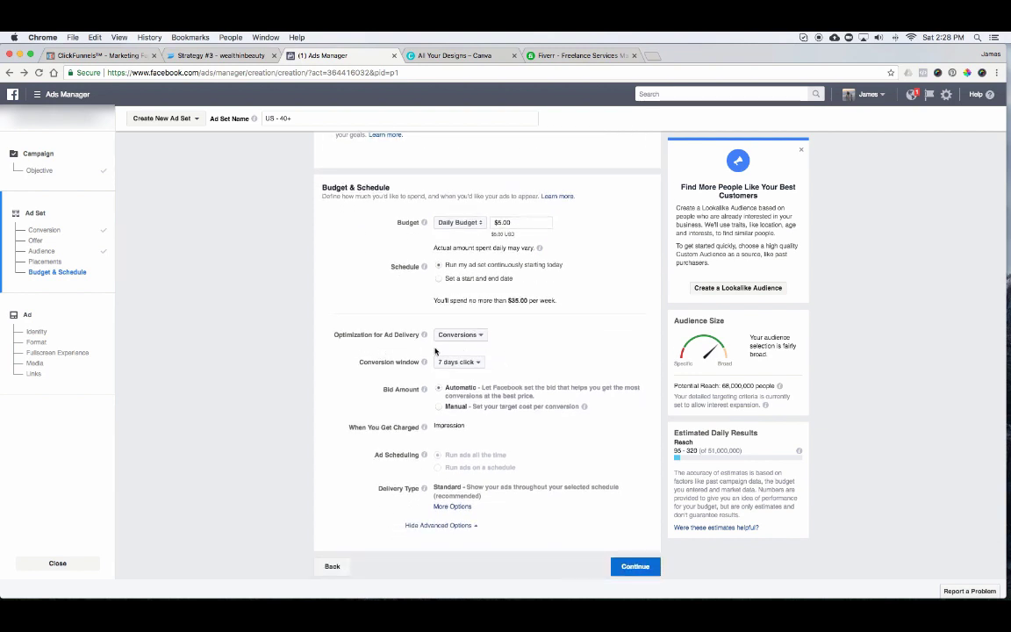
scroll(463, 357, down, 1)
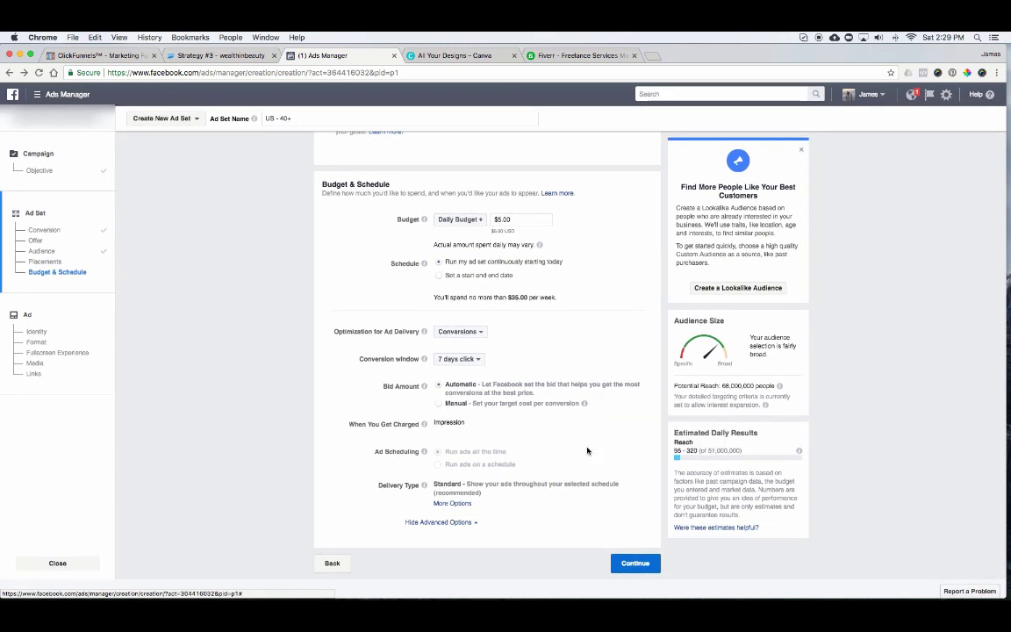
click(636, 562)
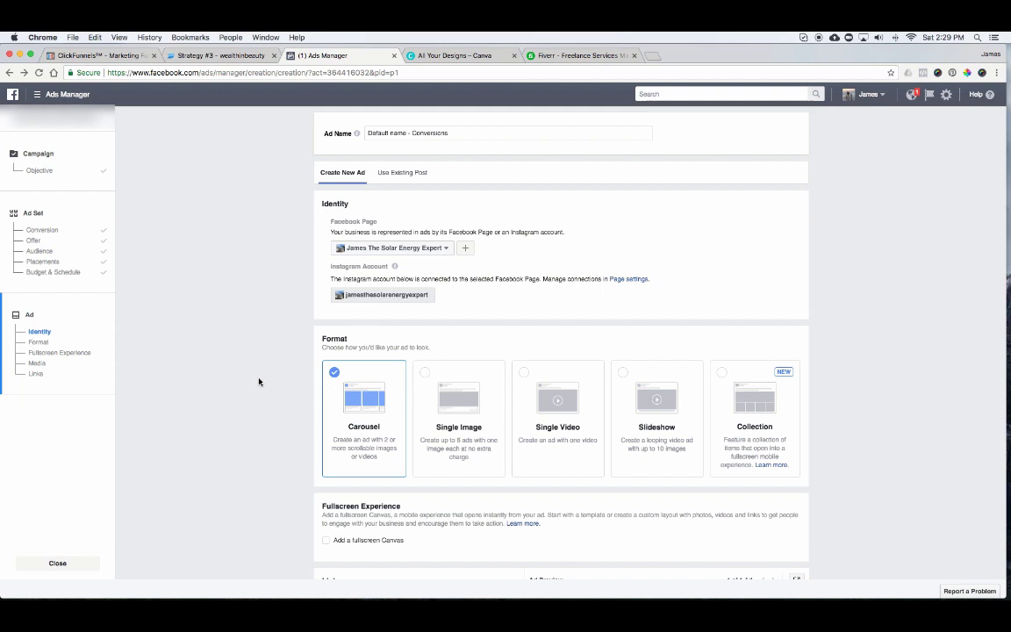
Choose the Single Image format for the new ad and go to its Images section.
scroll(259, 382, down, 2)
click(449, 358)
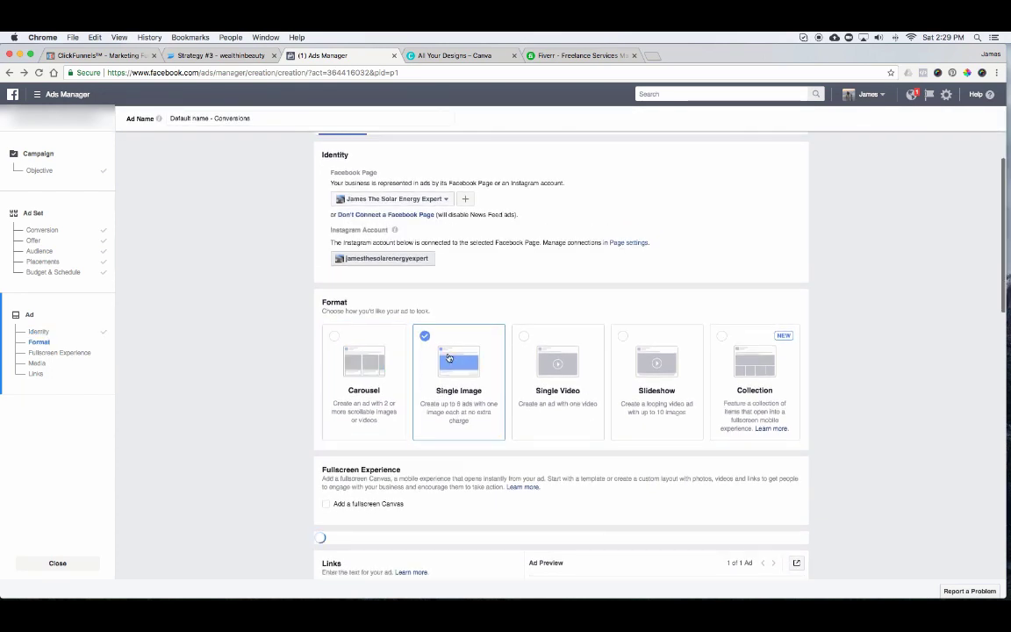
scroll(289, 354, down, 3)
scroll(289, 353, down, 3)
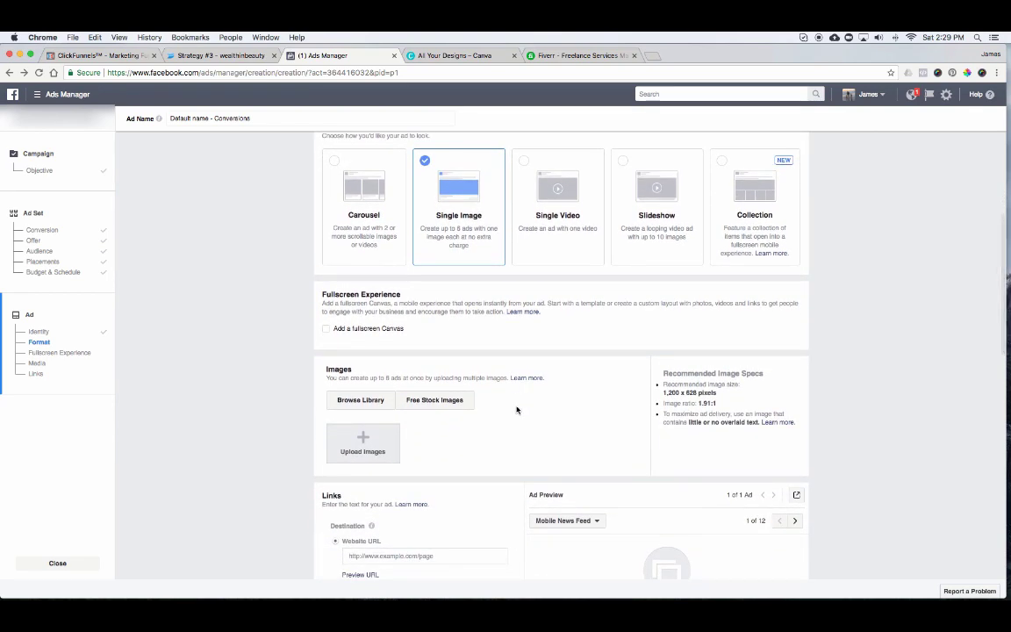
Search the free stock images for "solar" and add the photo of the red-helmeted worker with a solar panel to the ad.
click(427, 407)
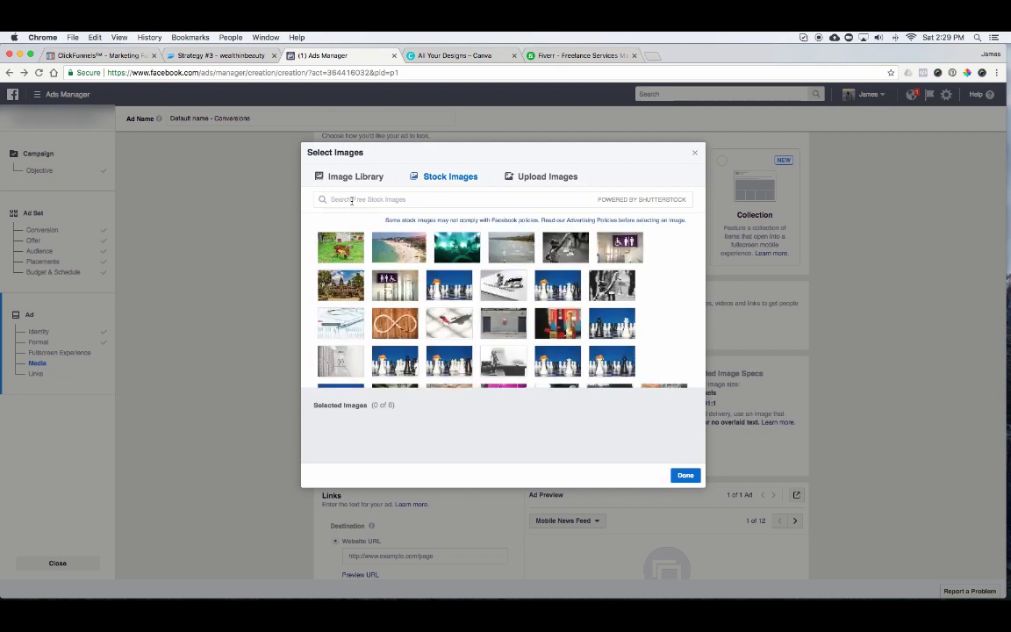
text(solar)
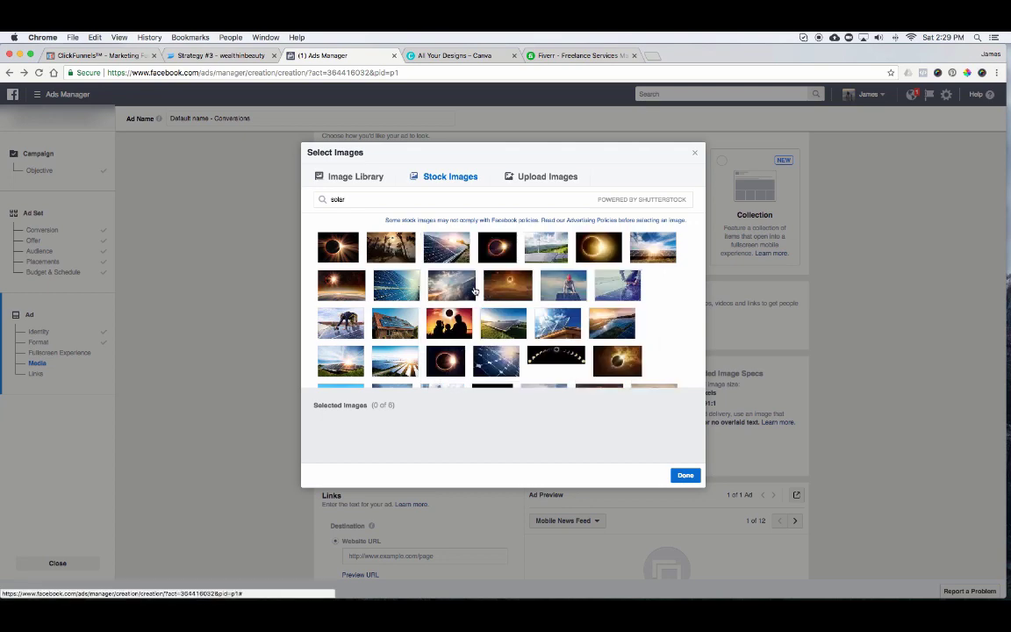
scroll(465, 291, down, 3)
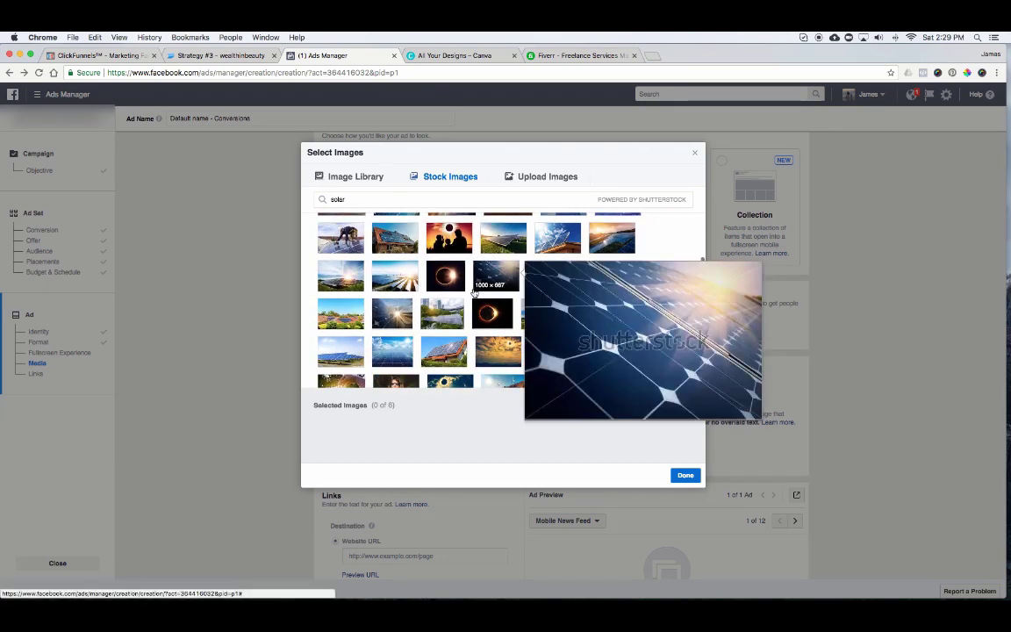
scroll(473, 292, up, 3)
mouse_move(391, 279)
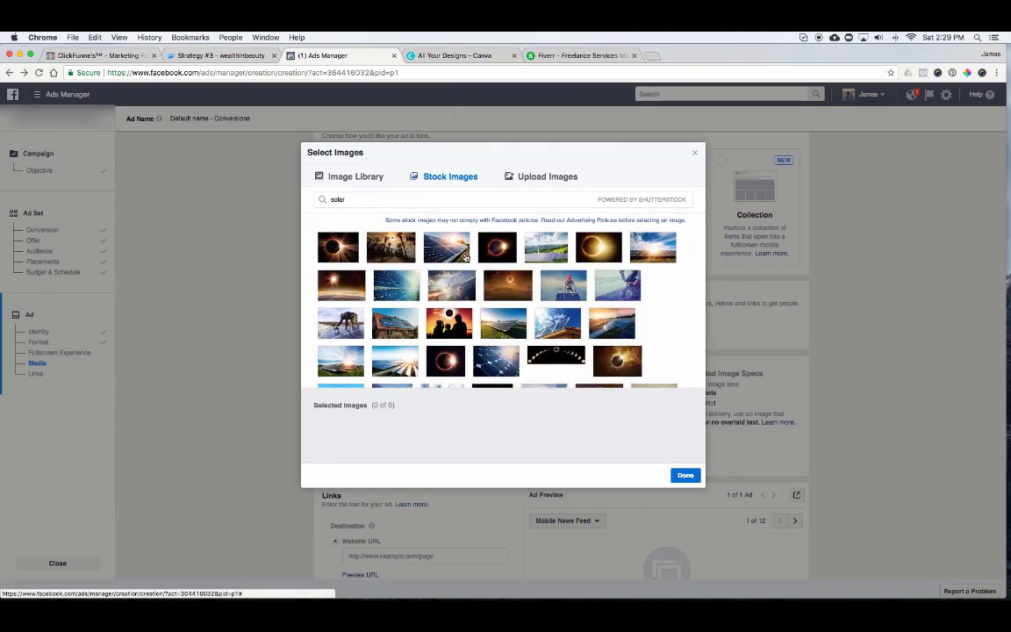
mouse_move(554, 294)
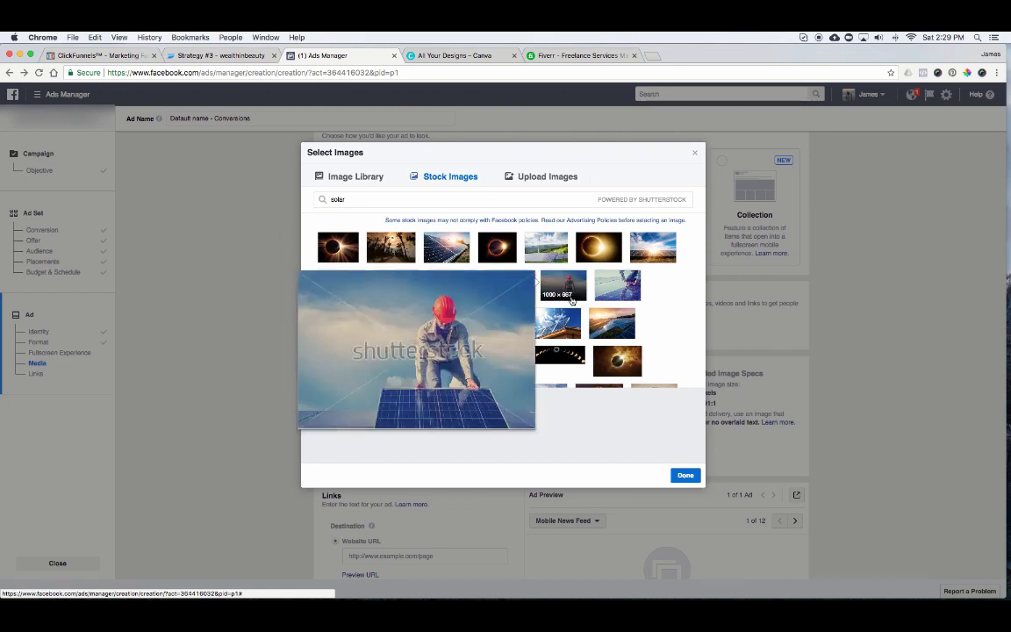
click(685, 475)
Enter "AMAZING SOLAR OPTIONS!" as the ad's headline in the Links section.
scroll(272, 356, down, 5)
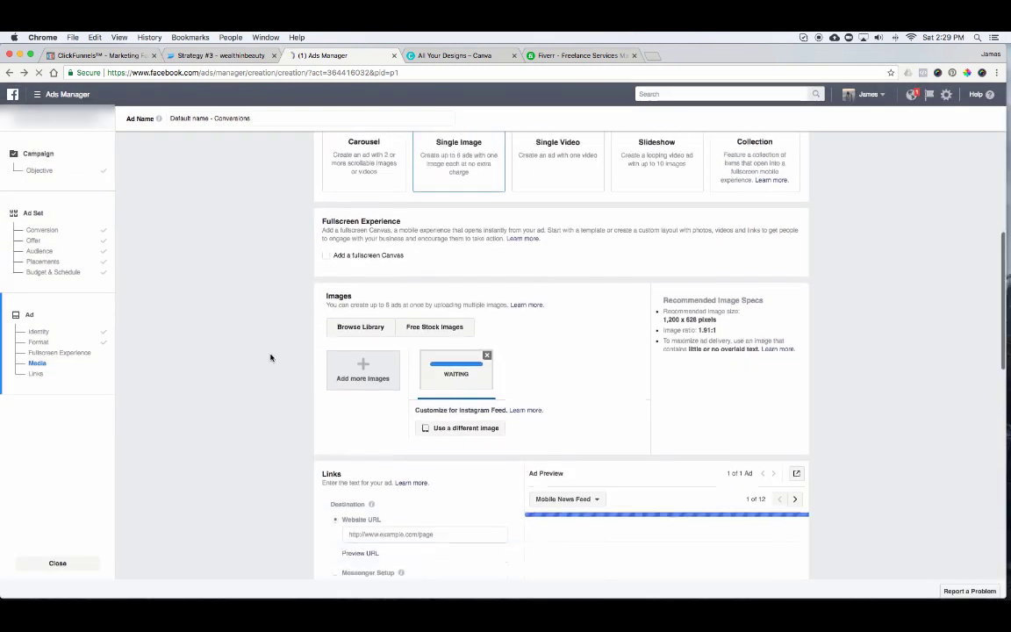
scroll(601, 366, down, 1)
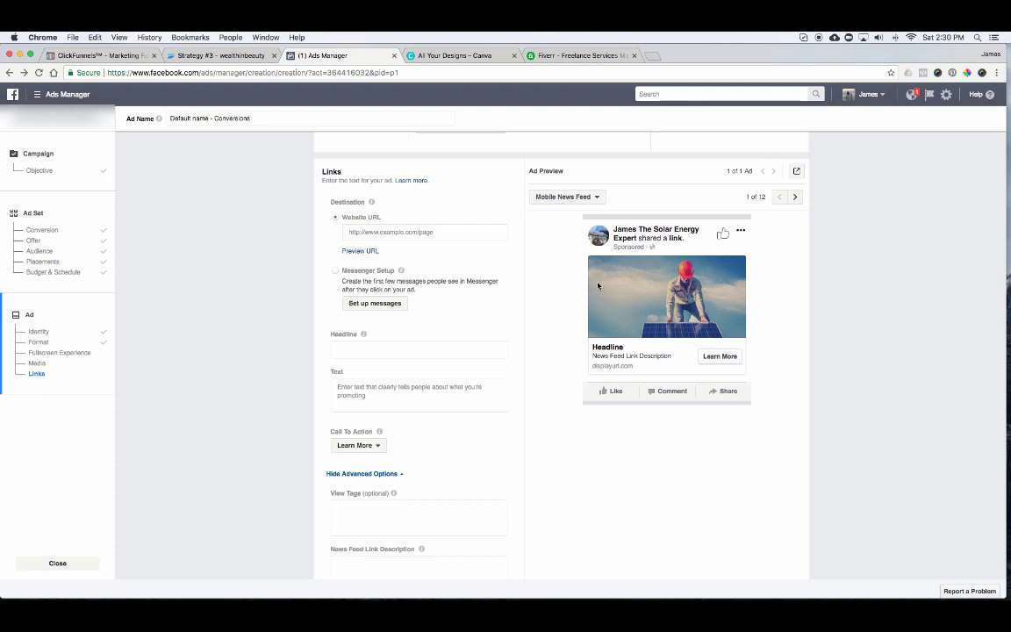
scroll(598, 285, up, 1)
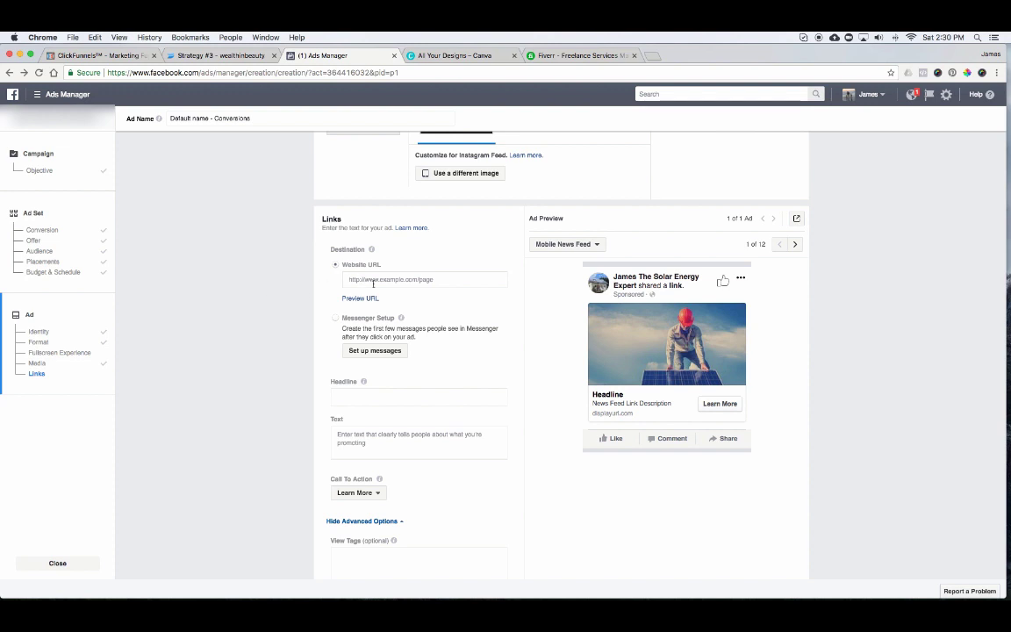
scroll(271, 286, down, 1)
scroll(254, 272, down, 5)
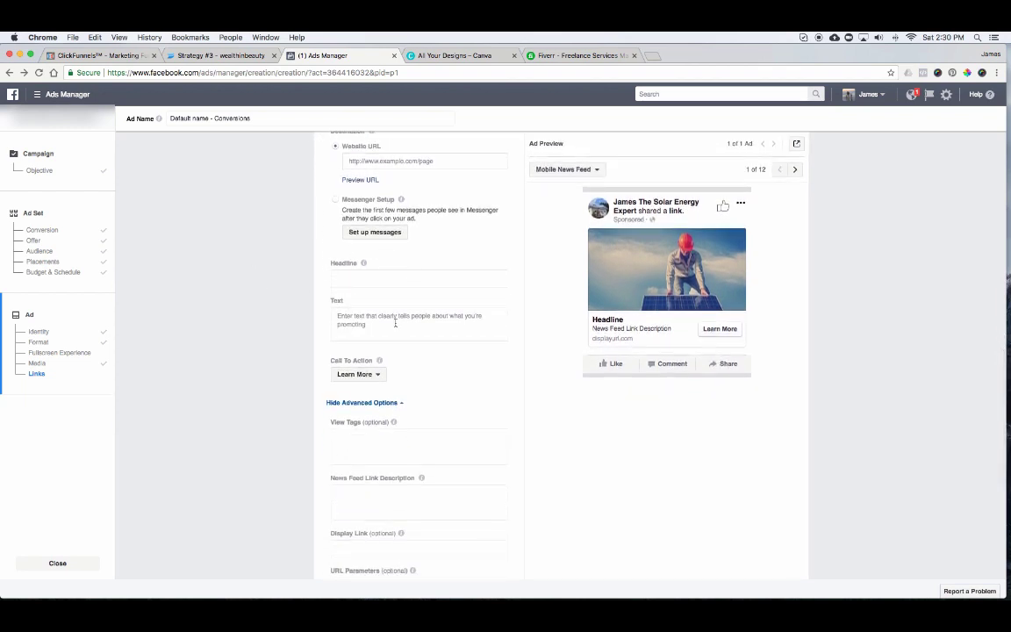
click(348, 278)
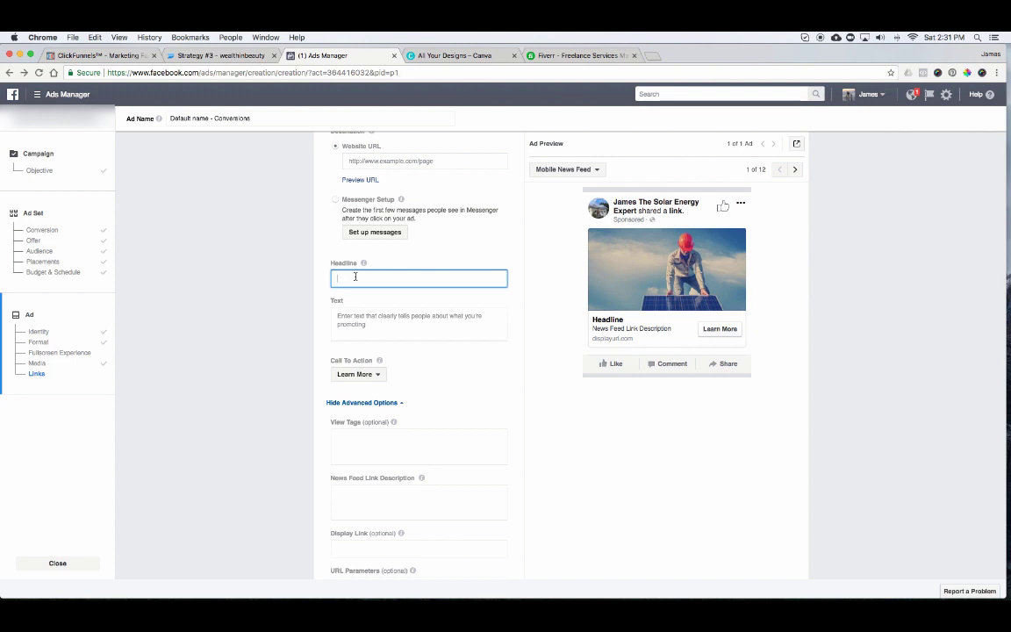
text(AMAZING SOLAR OPTIONS!)
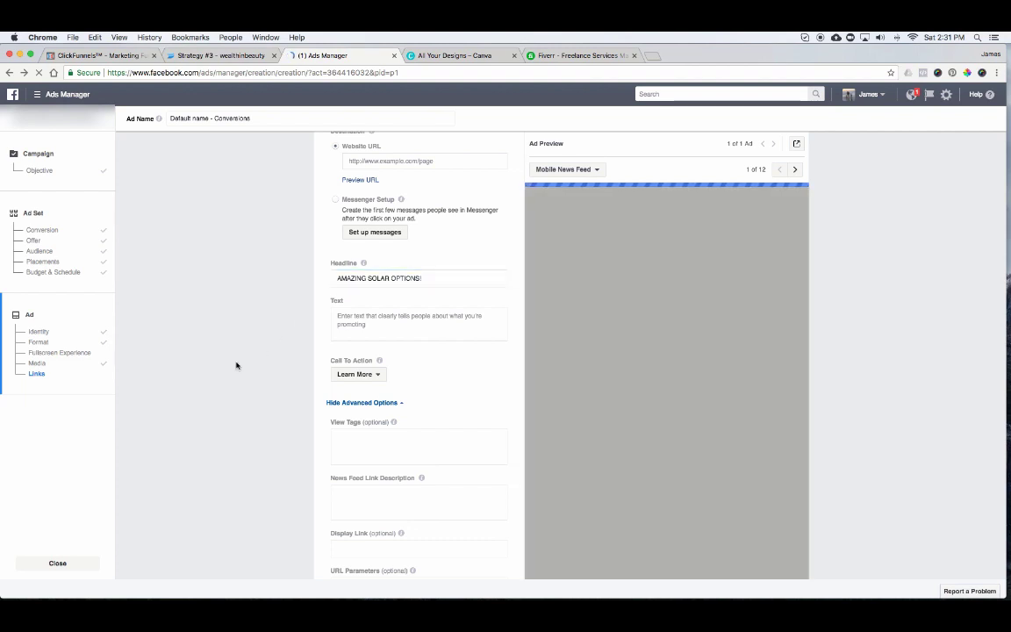
click(294, 291)
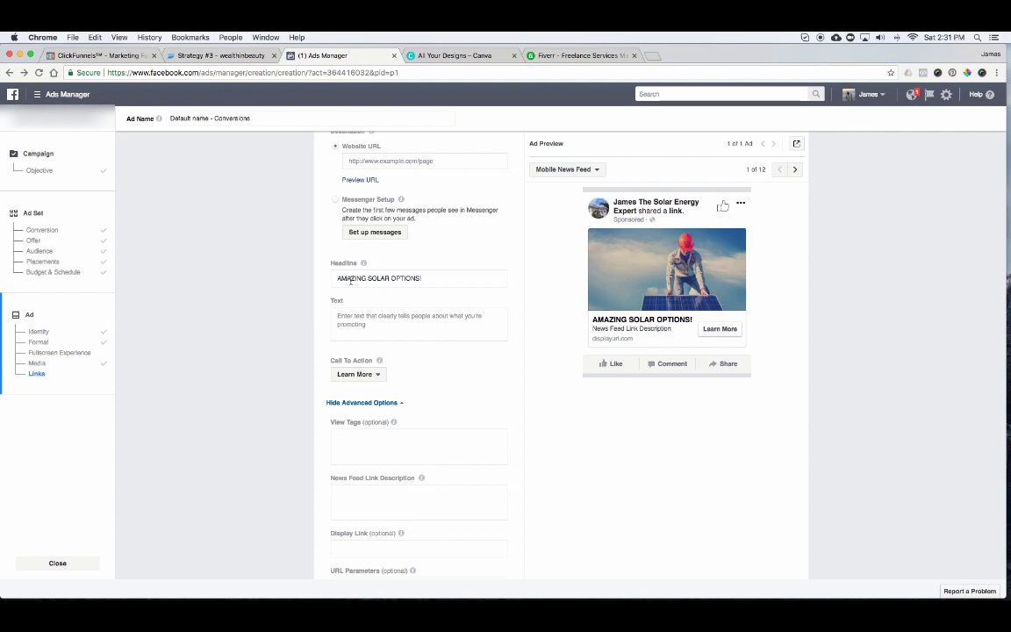
Enter "Solar quote" as the ad's main text.
scroll(312, 330, up, 1)
scroll(312, 330, up, 1)
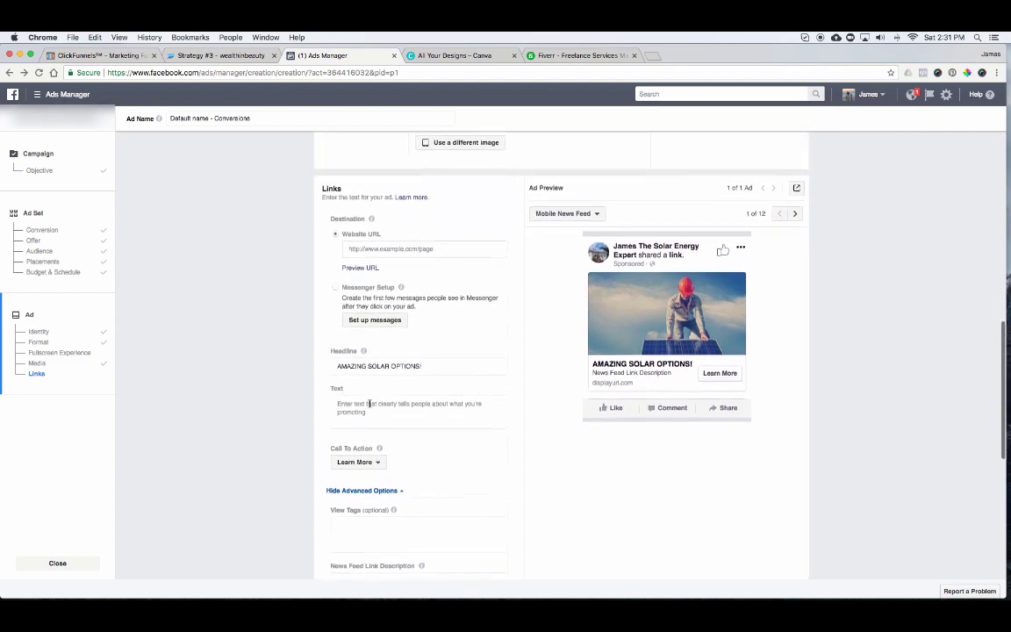
click(368, 403)
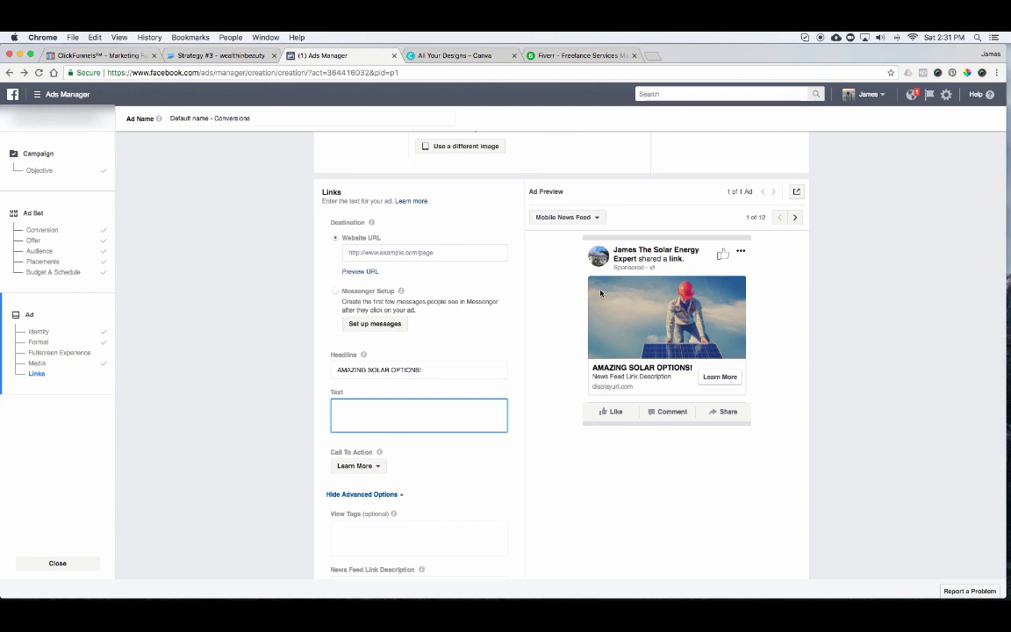
text(Solar quote)
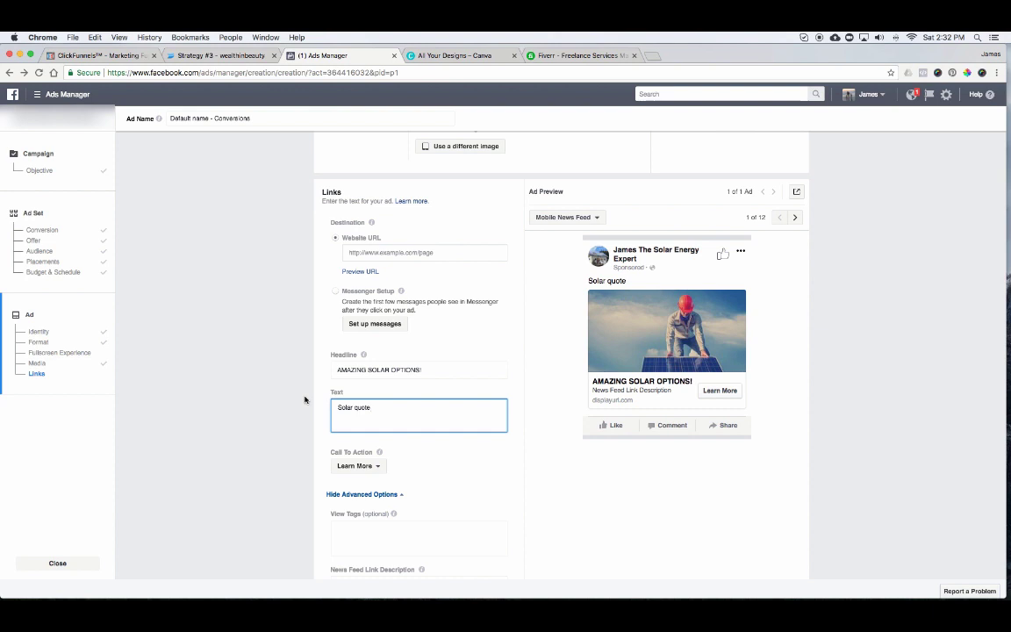
Set the ad's News Feed Link Description to "Limited Offer - Sign Up Now!".
scroll(305, 400, up, 2)
scroll(304, 399, down, 5)
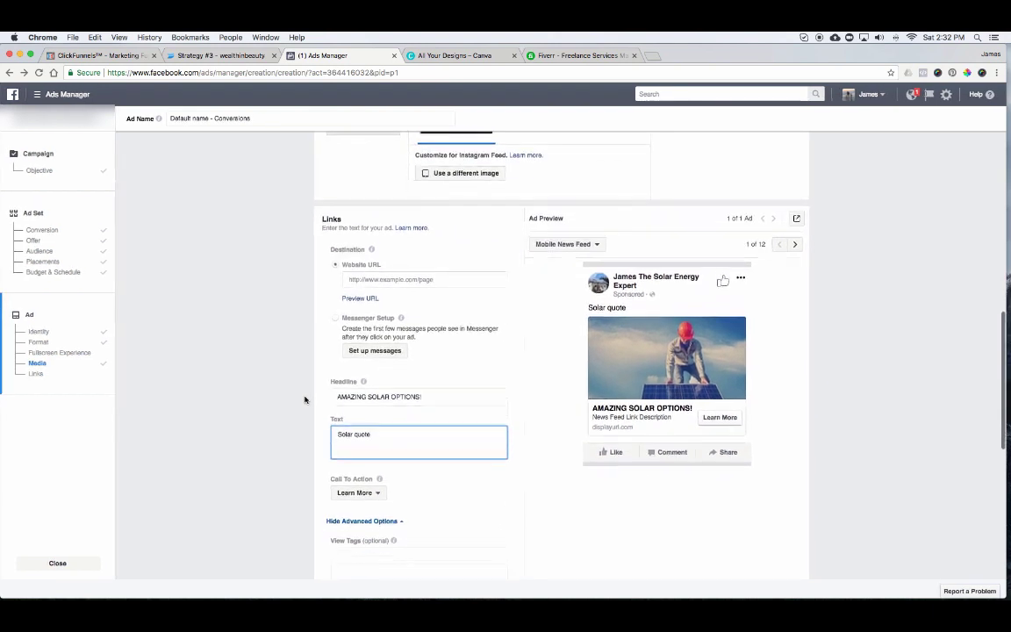
click(375, 357)
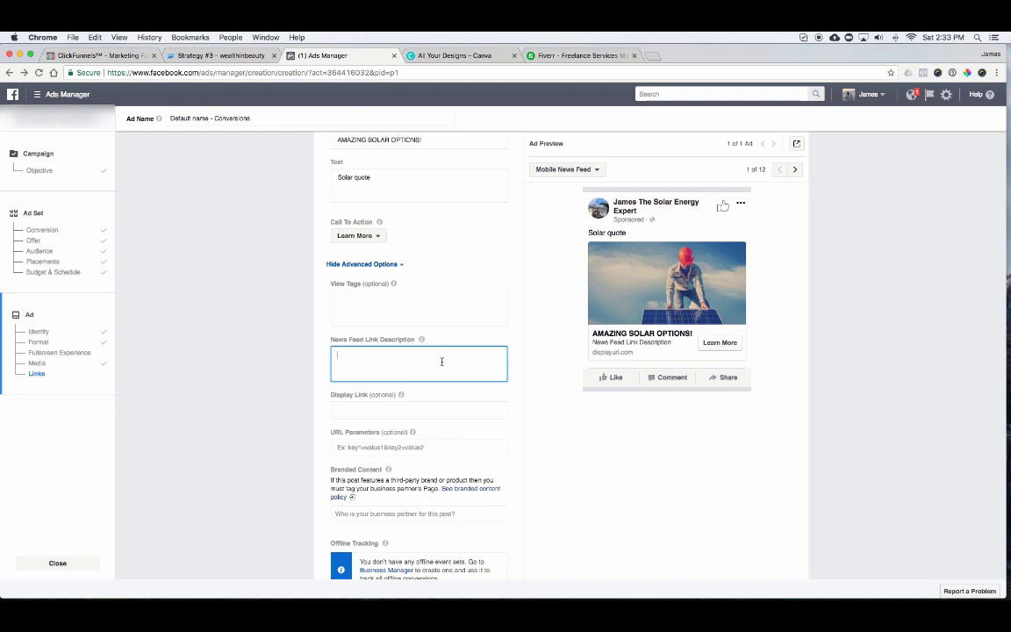
text(Lucrat)
key(BackSpace)
key(BackSpace)
key(BackSpace)
key(BackSpace)
key(BackSpace)
key(BackSpace)
text(Limited Offer - Sign Up Now!)
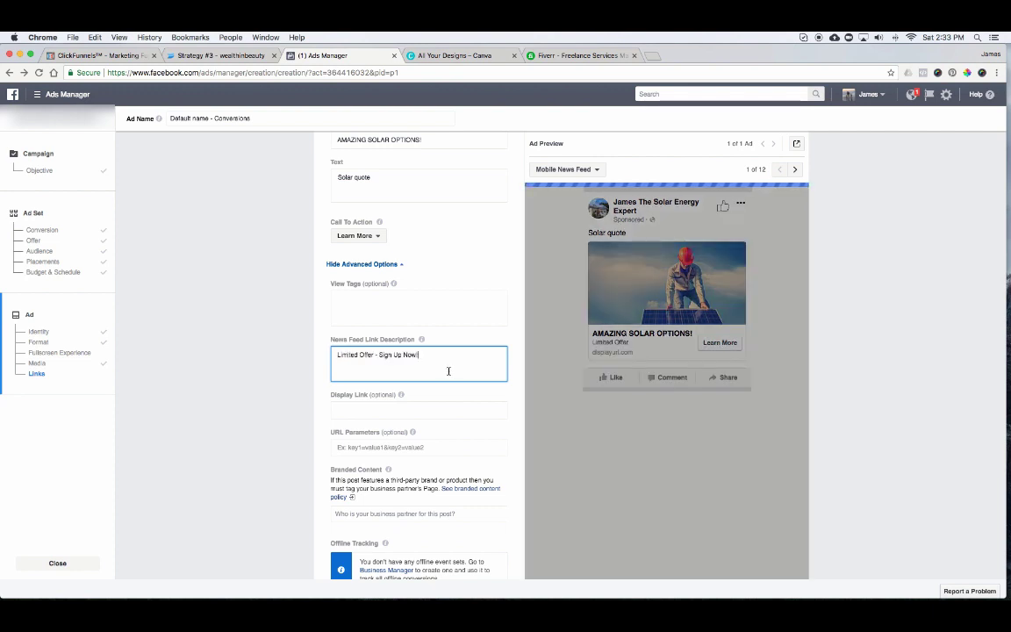
click(637, 418)
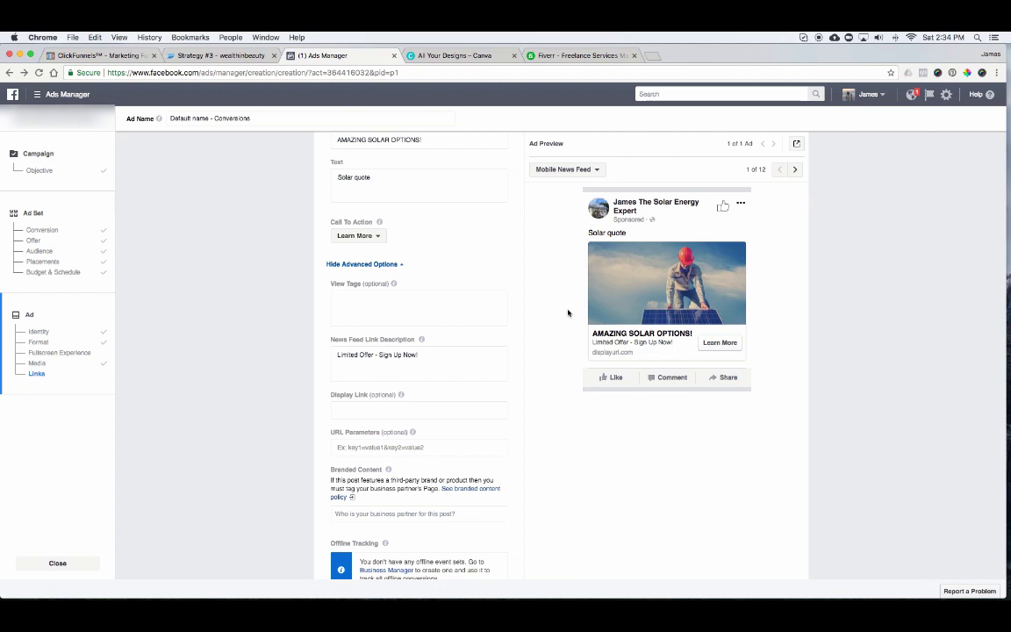
Review the ad's link fields, call to action, mobile preview and pixel tracking, down to the final confirmation options.
scroll(568, 312, up, 4)
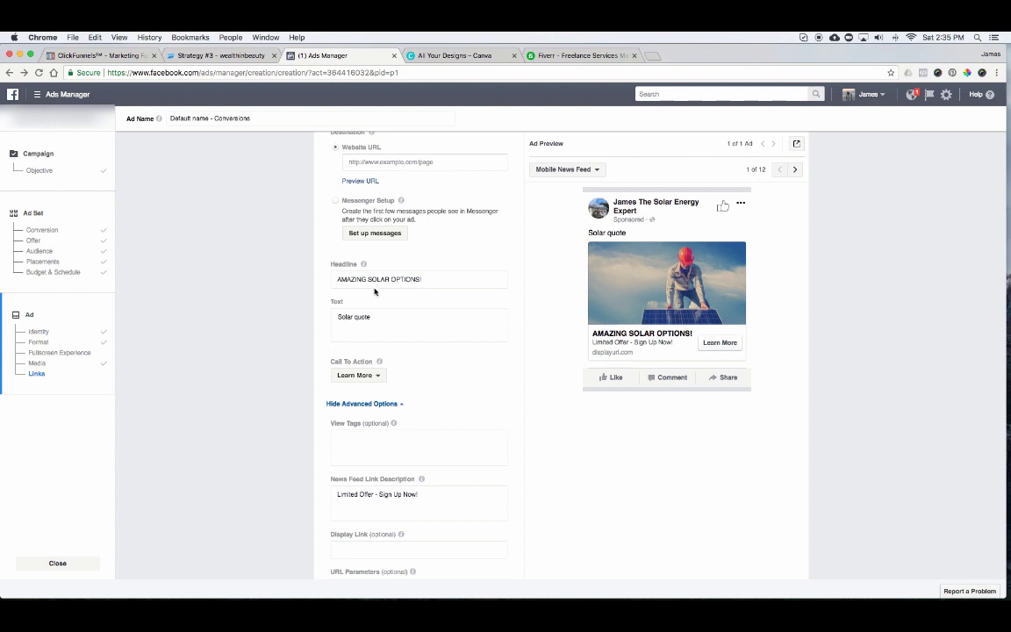
scroll(374, 291, down, 2)
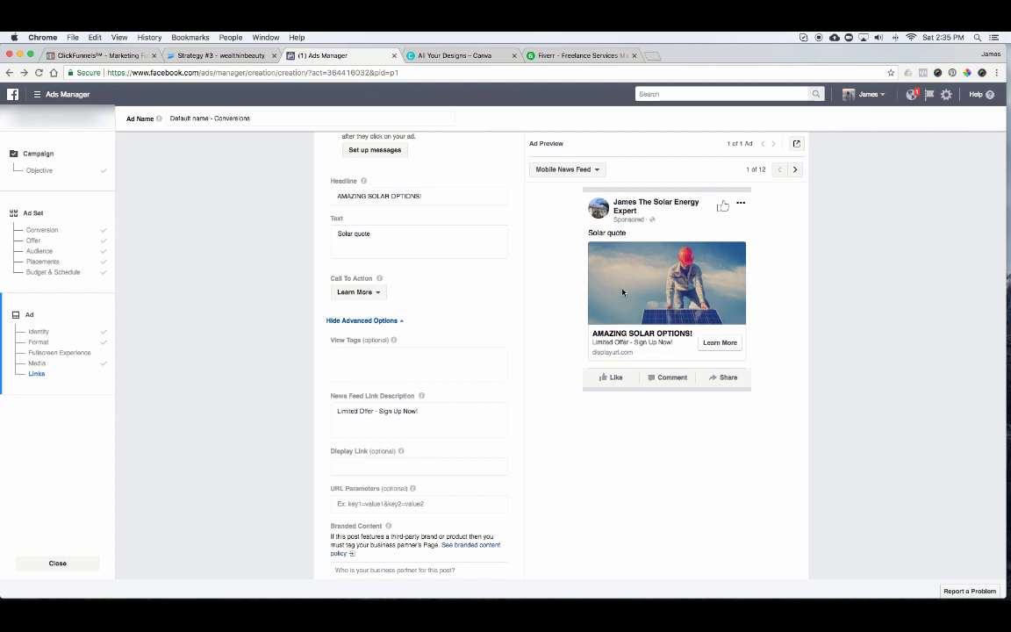
scroll(795, 373, up, 5)
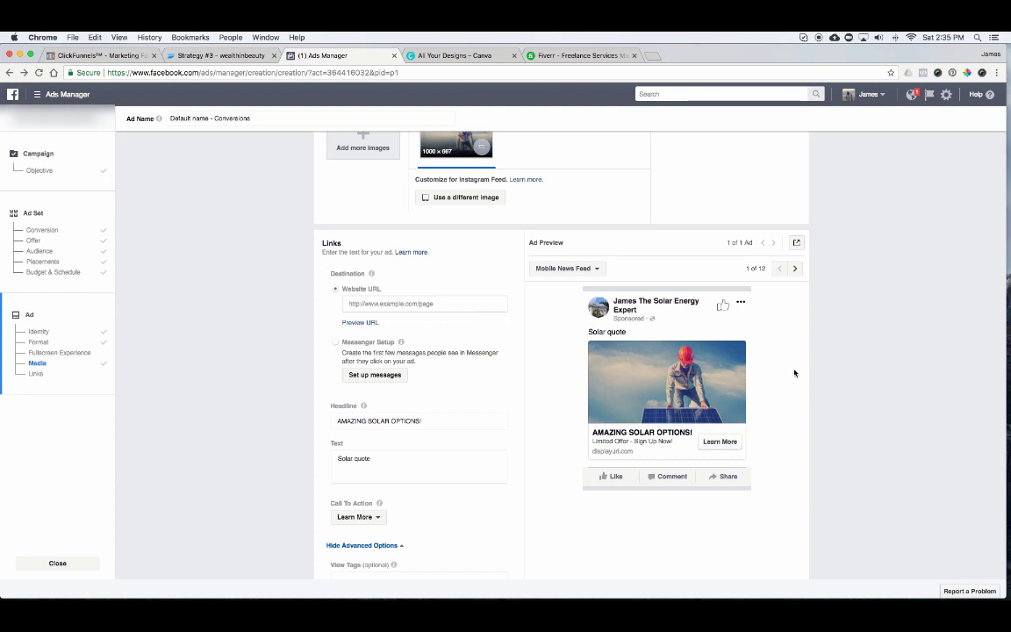
scroll(795, 374, down, 2)
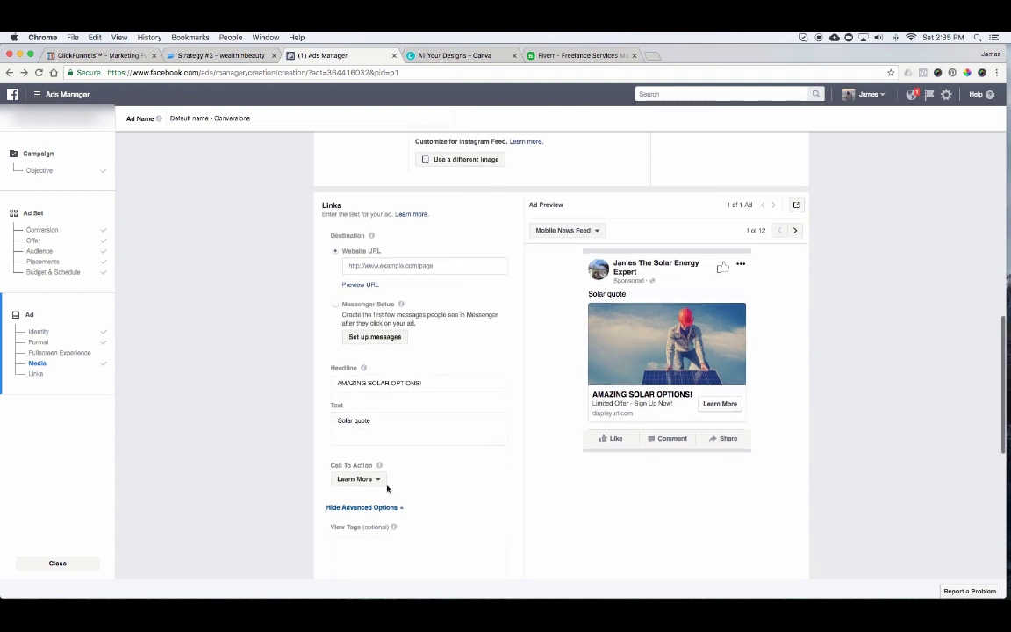
scroll(386, 490, down, 2)
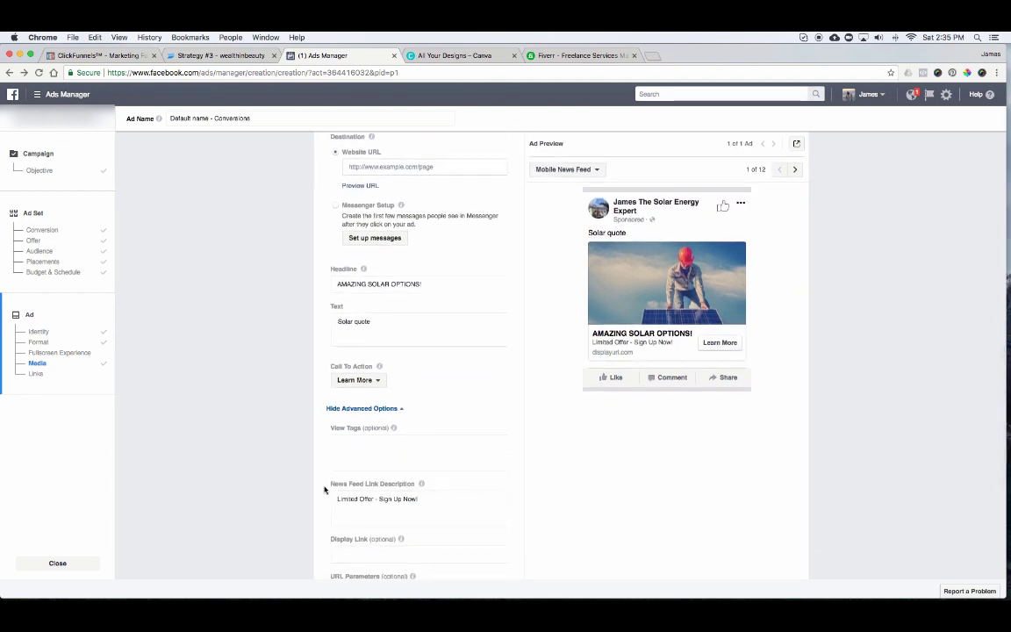
scroll(763, 424, down, 8)
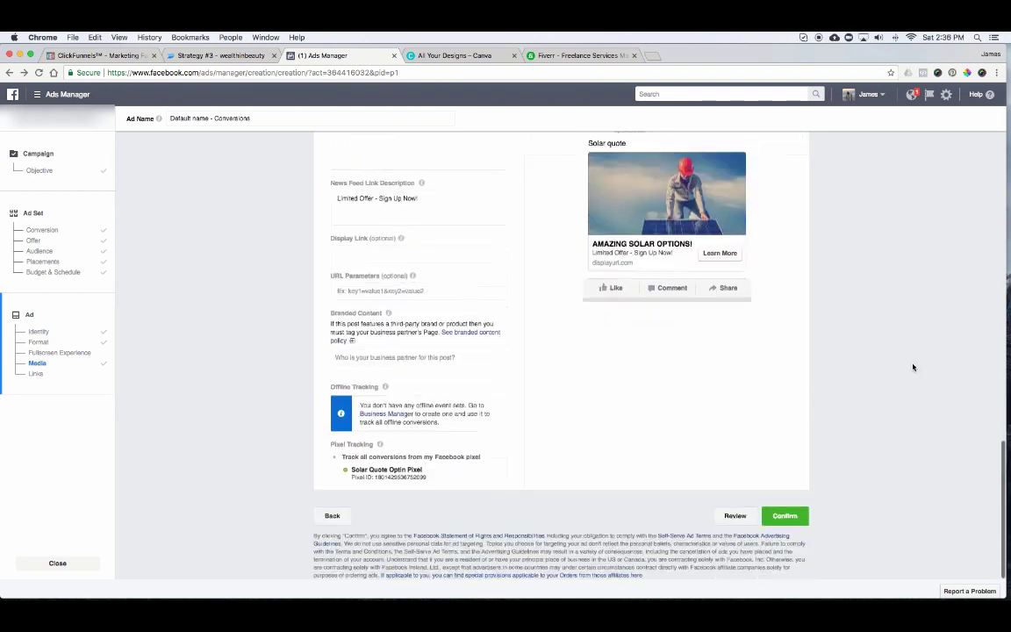